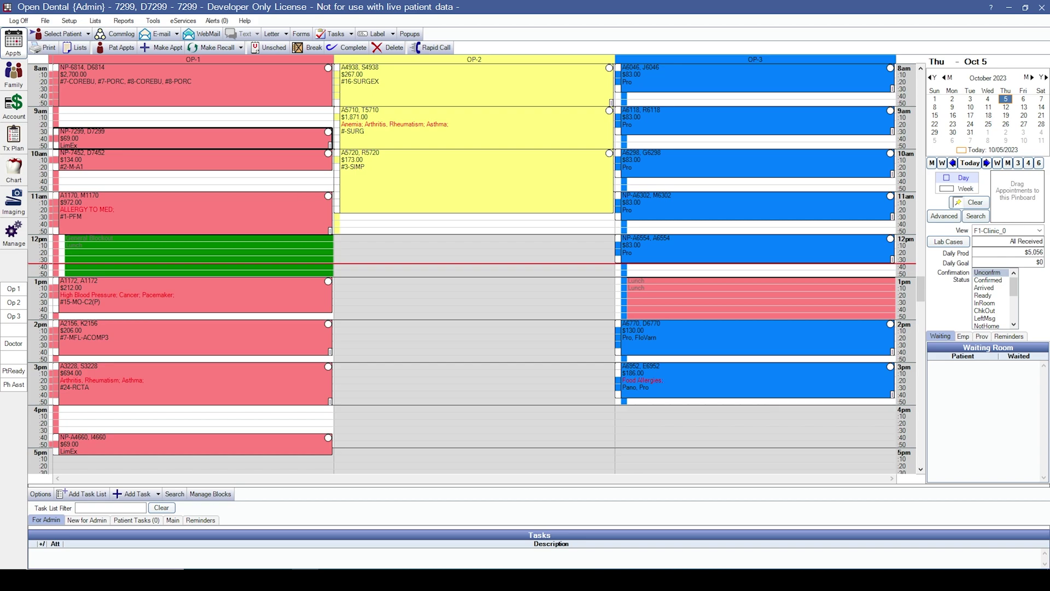
Review the 8am OP-1 appointment's details, close them, and scroll the schedule back to 7am.
double_click(149, 87)
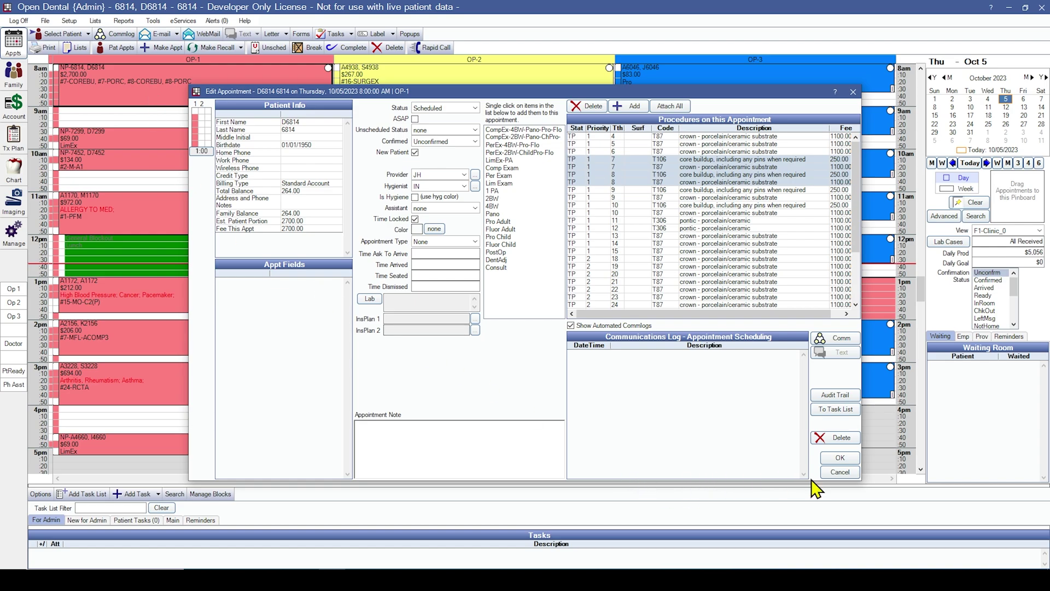
click(852, 461)
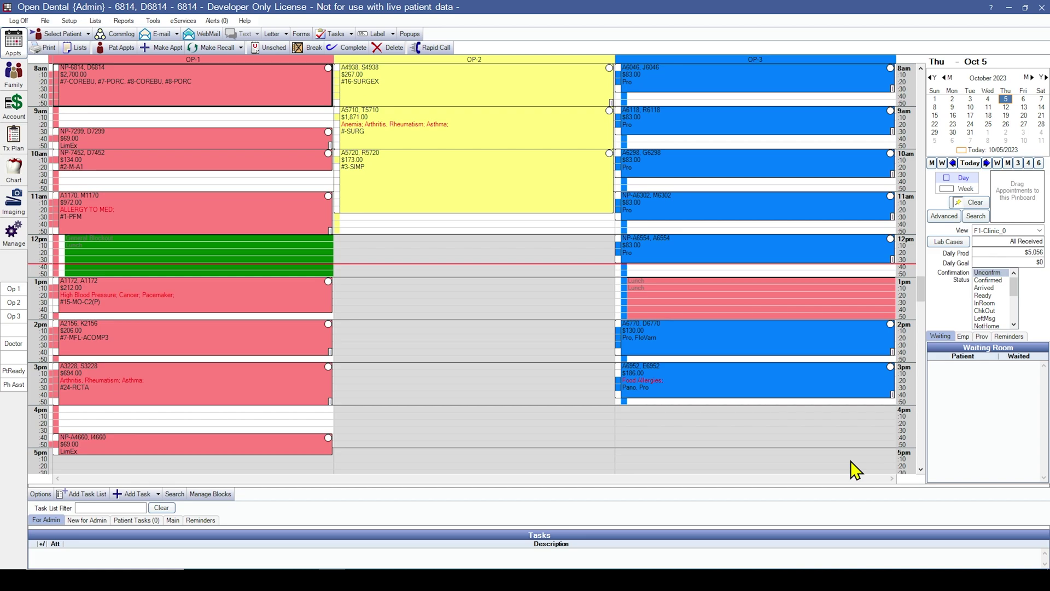
scroll(472, 394, up, 1)
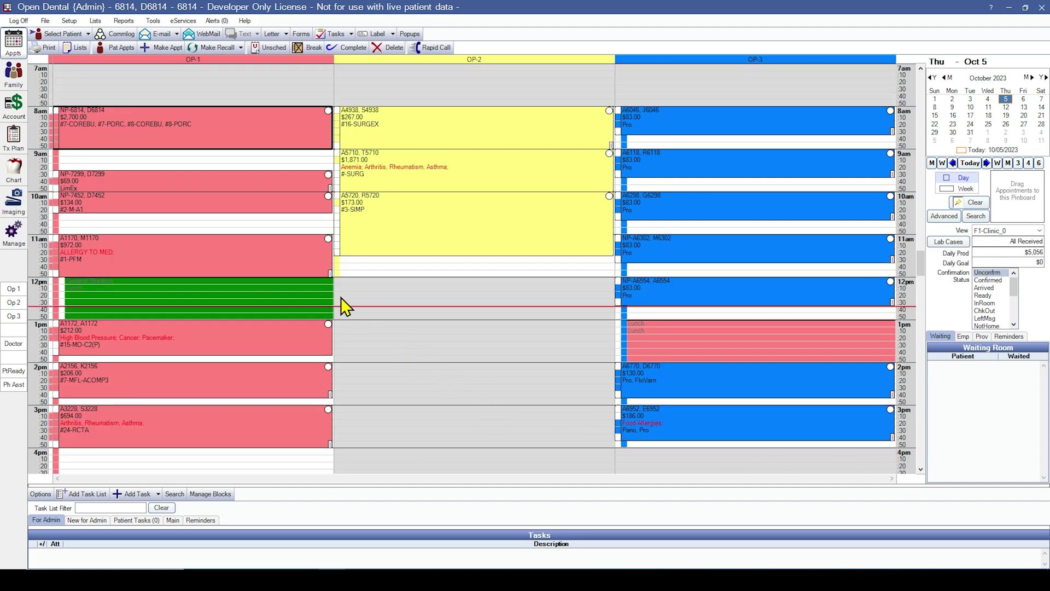
Open the insurance verification list and the first entry's Ccpoa Benefit Trust plan.
click(81, 51)
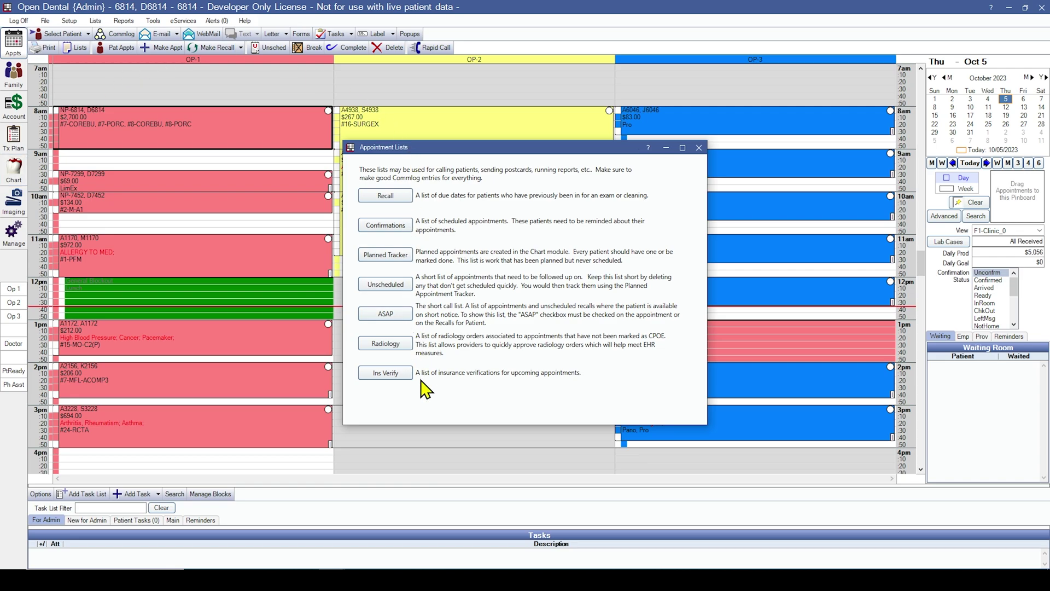
click(400, 376)
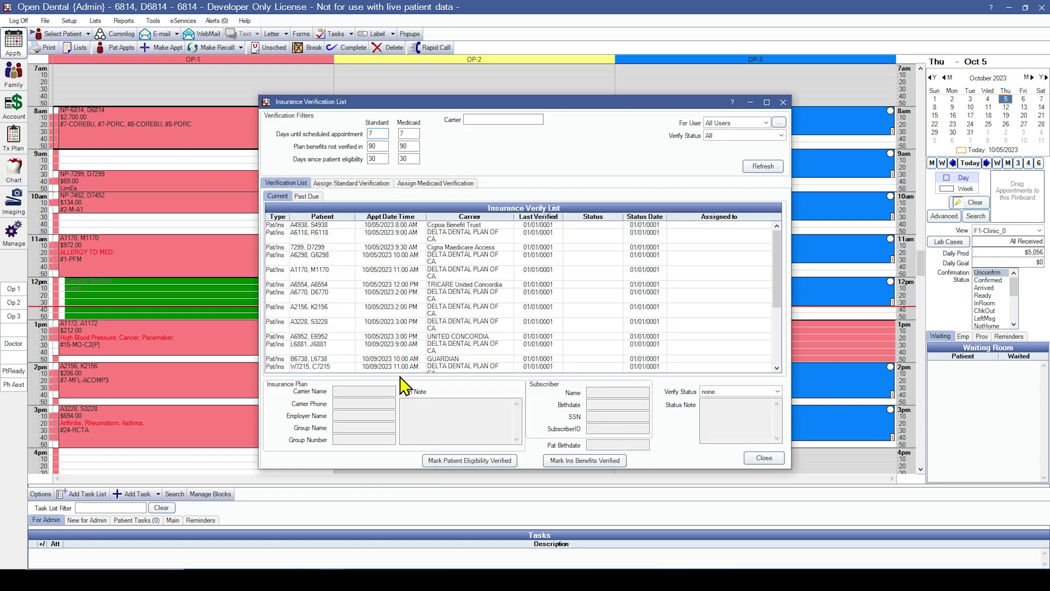
double_click(331, 225)
click(422, 304)
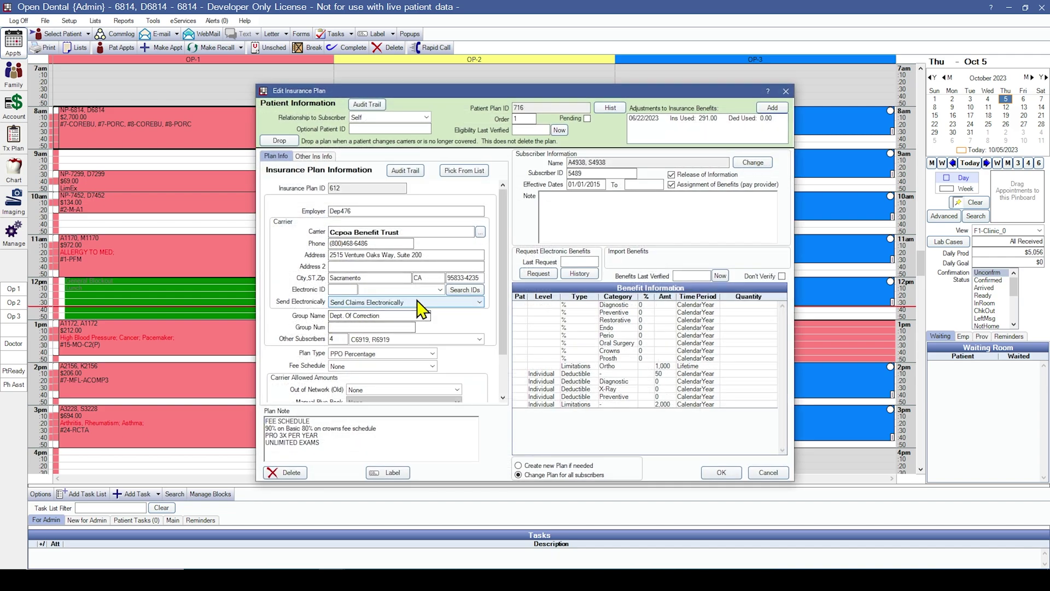
Review the plan's benefits, then mark that entry's insurance benefits verified.
double_click(668, 376)
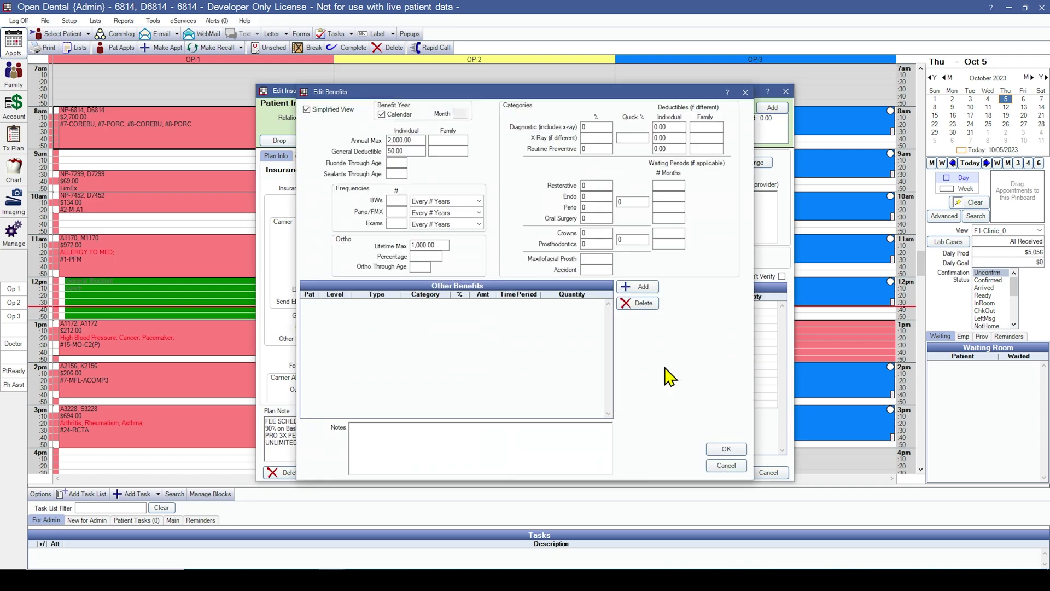
click(723, 452)
click(728, 471)
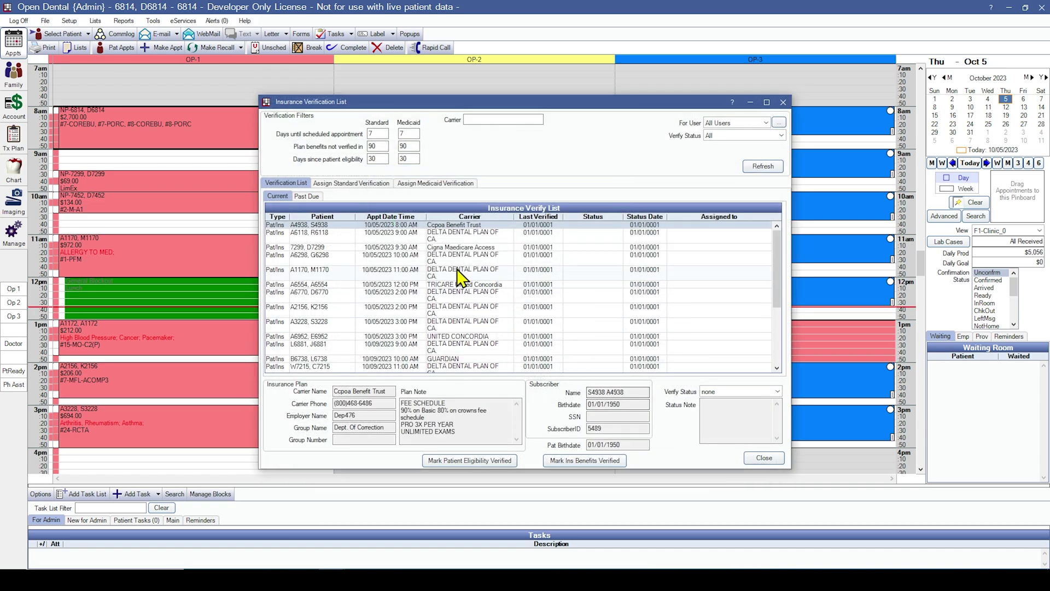
click(554, 467)
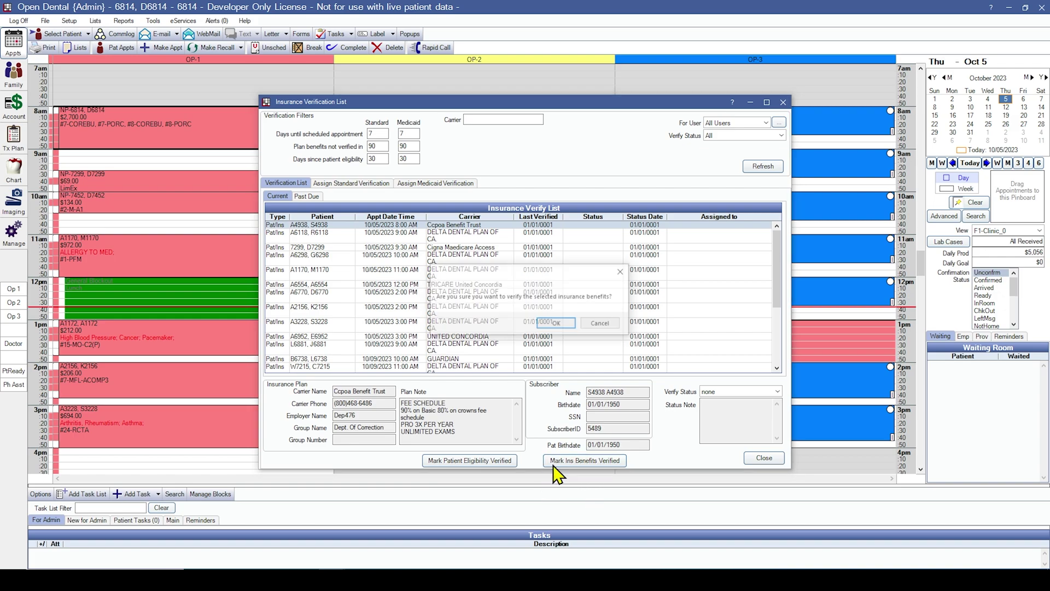
click(569, 330)
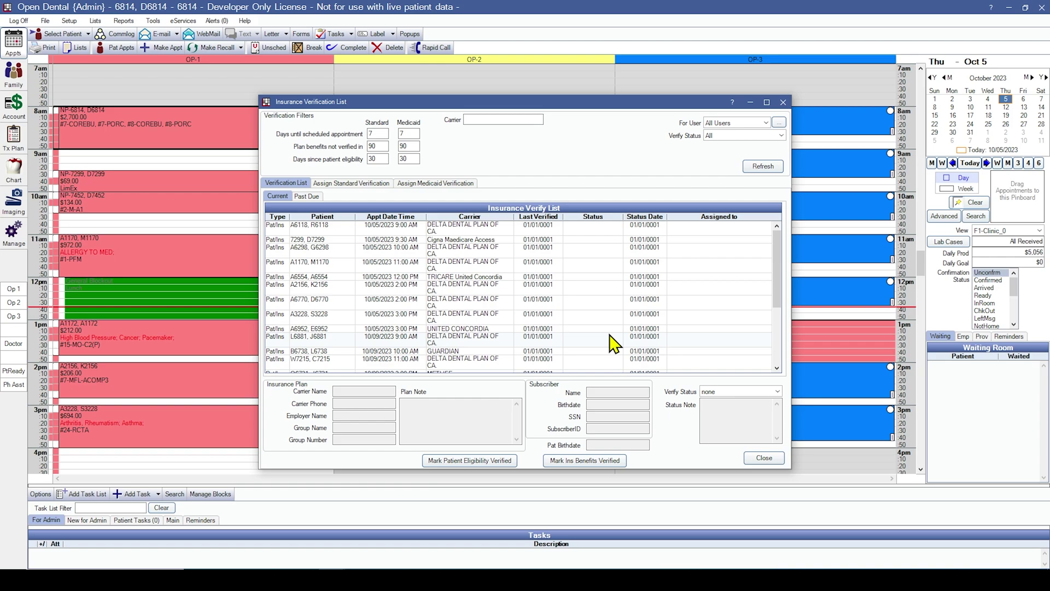
click(784, 102)
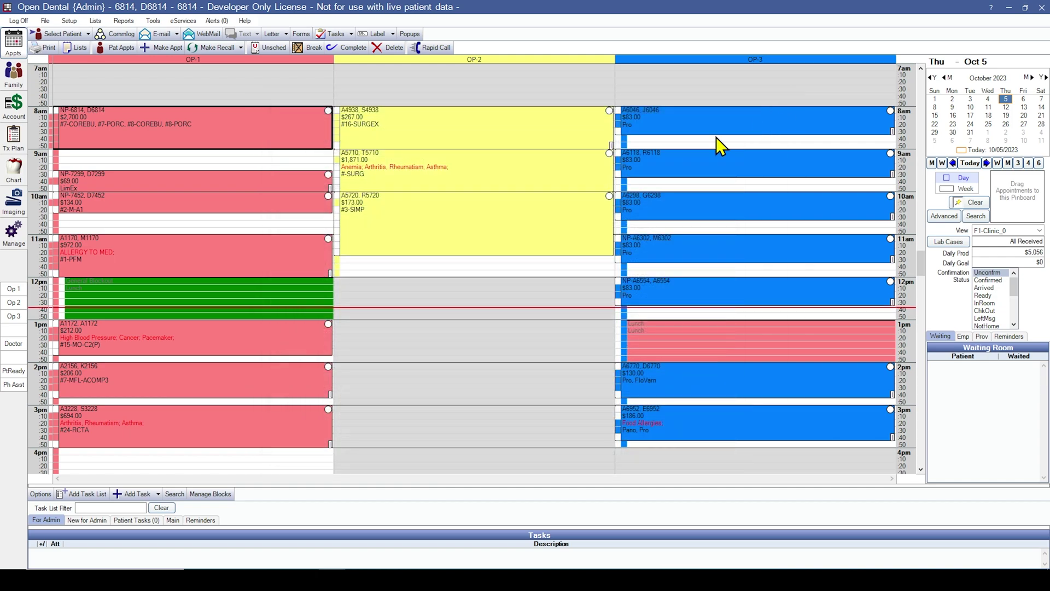
mouse_move(722, 130)
click(69, 21)
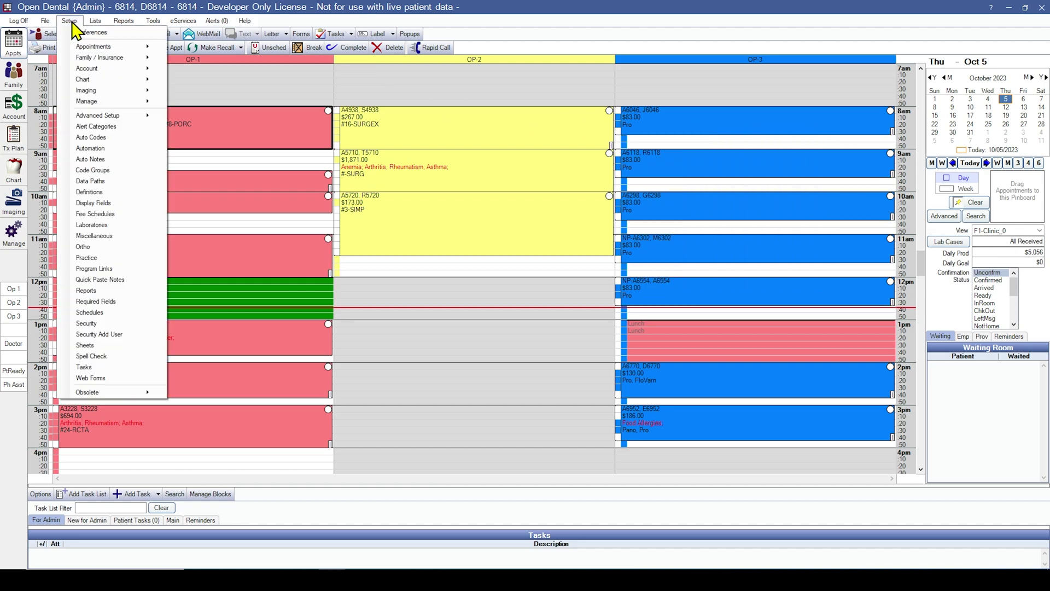
click(98, 214)
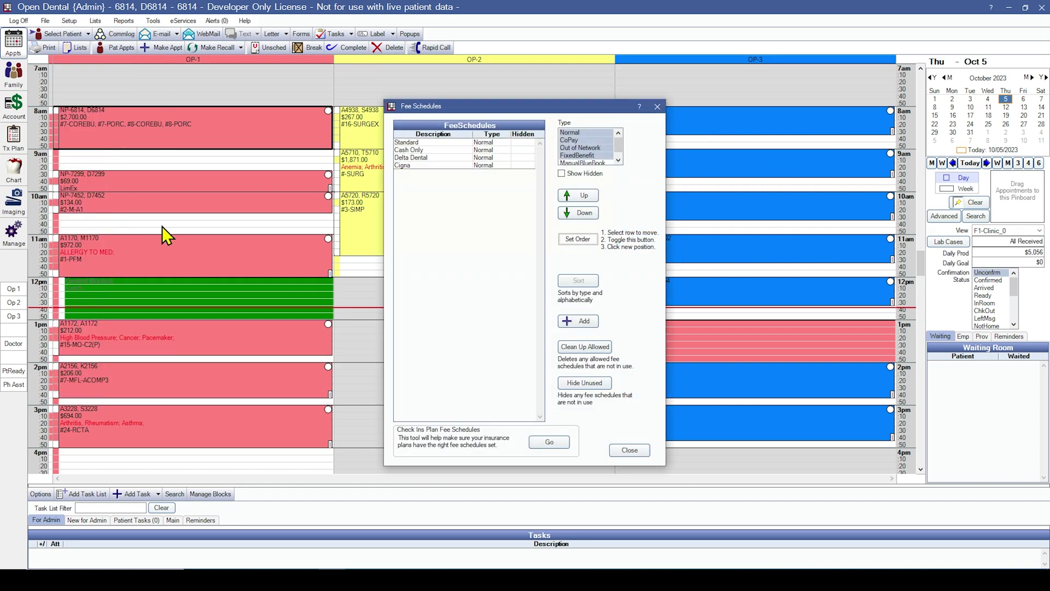
click(550, 442)
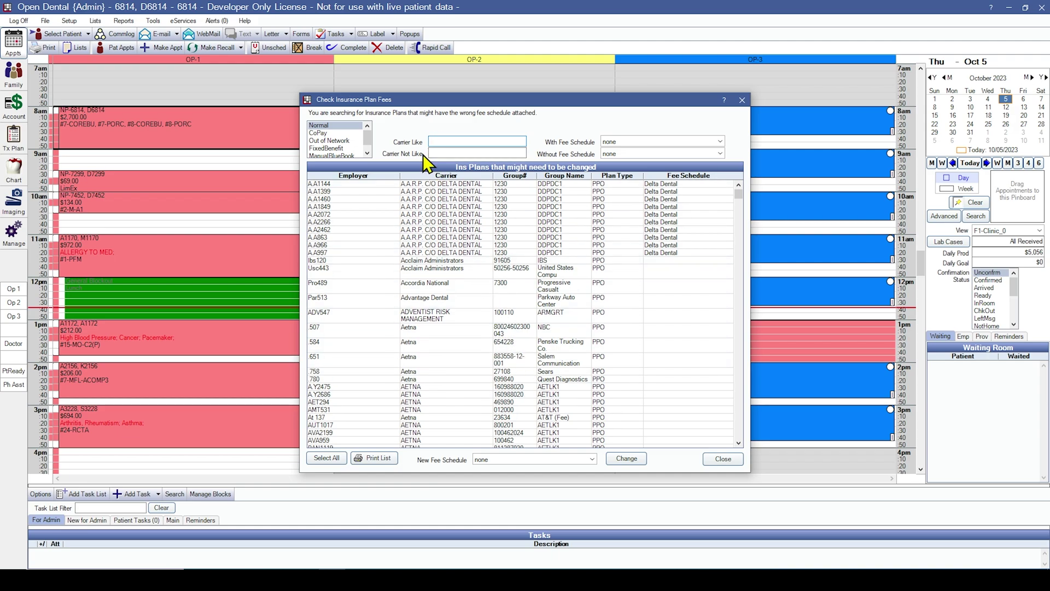
text(delta)
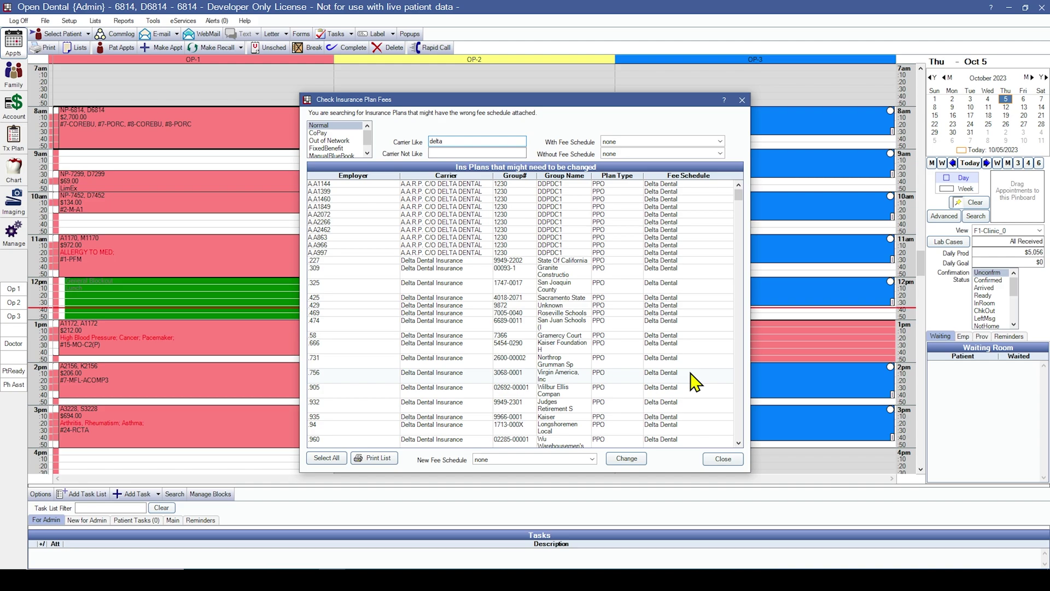
click(724, 459)
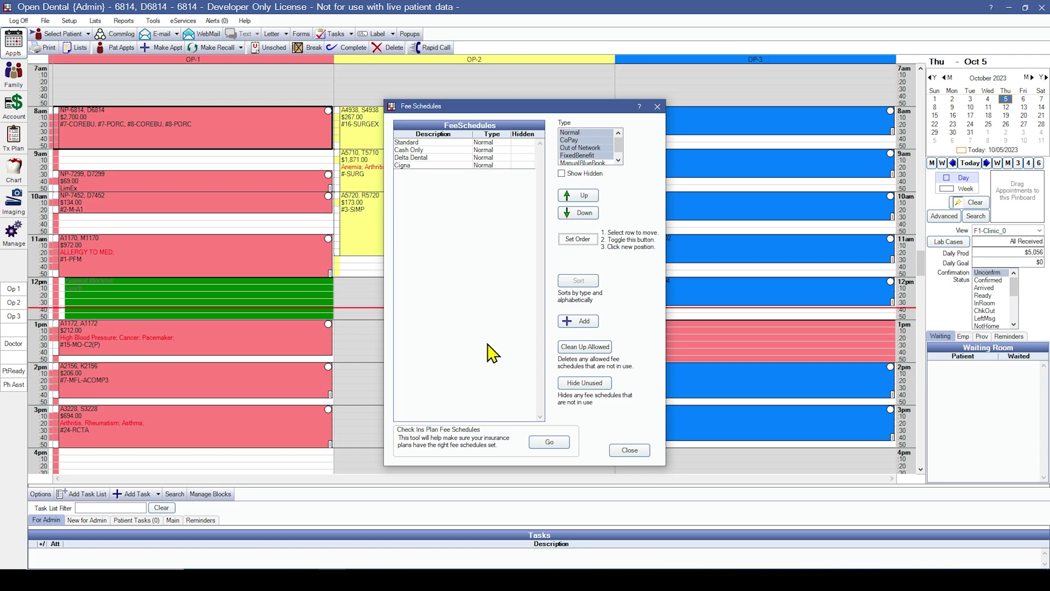
click(630, 450)
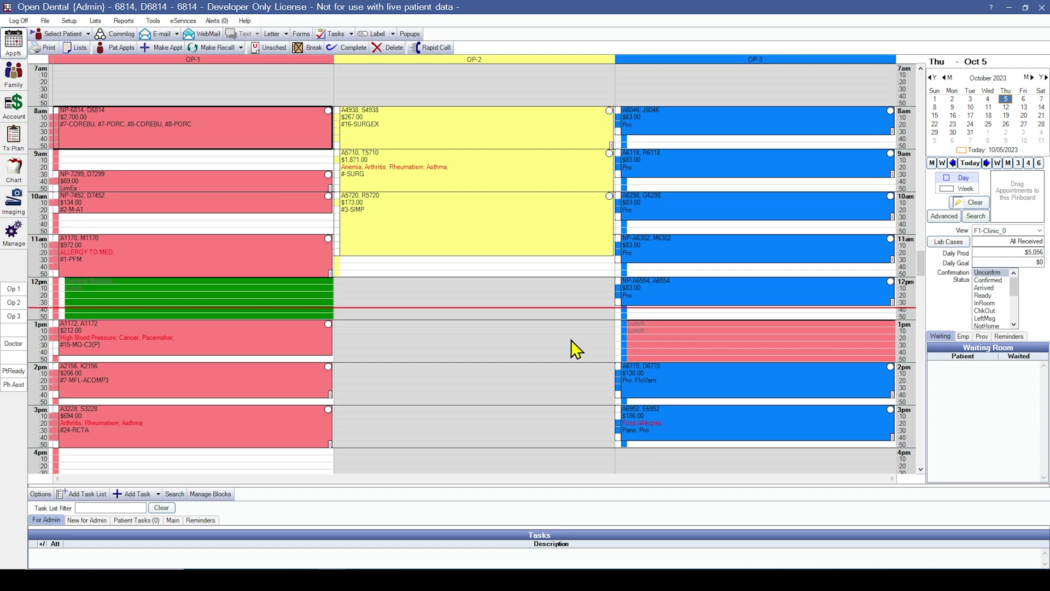
click(95, 21)
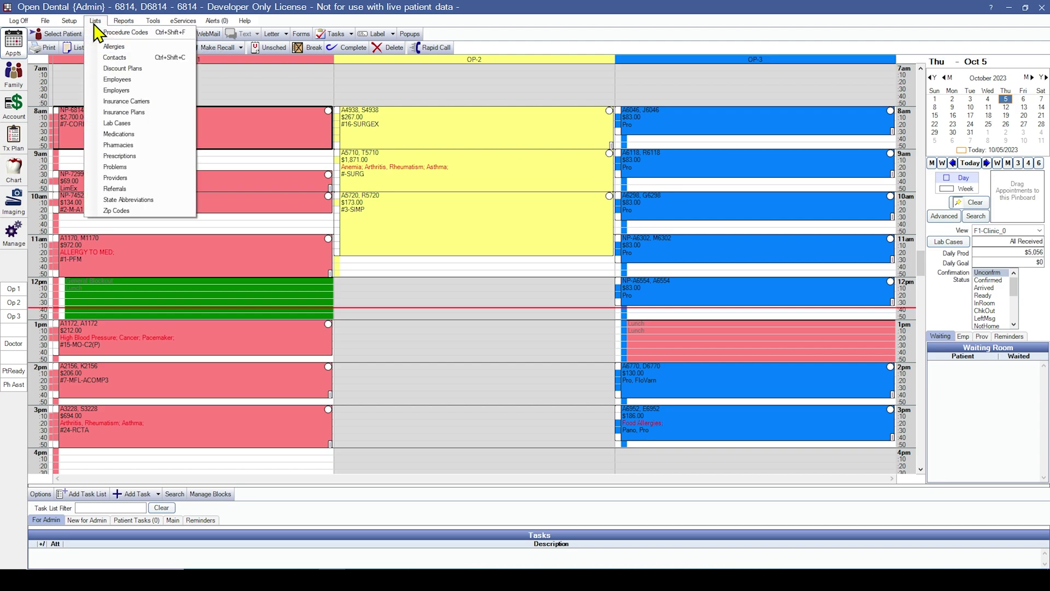
click(104, 33)
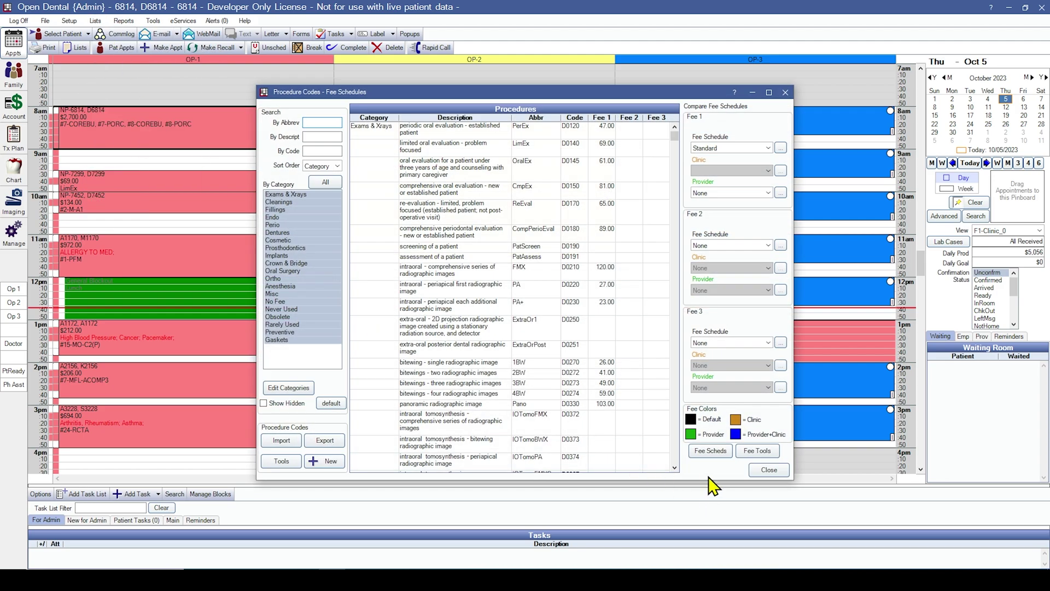
click(761, 453)
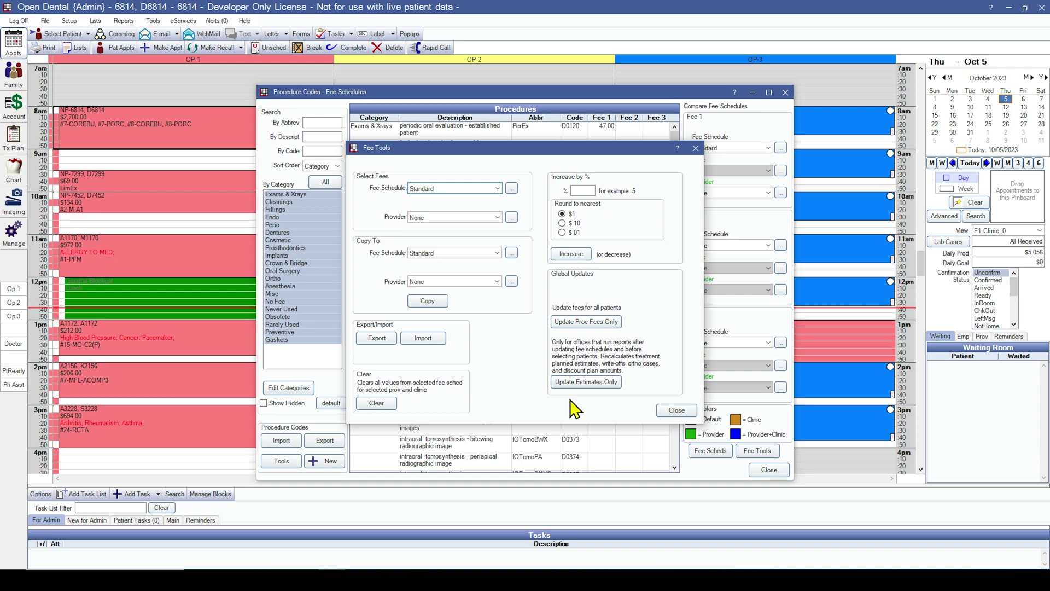
click(674, 411)
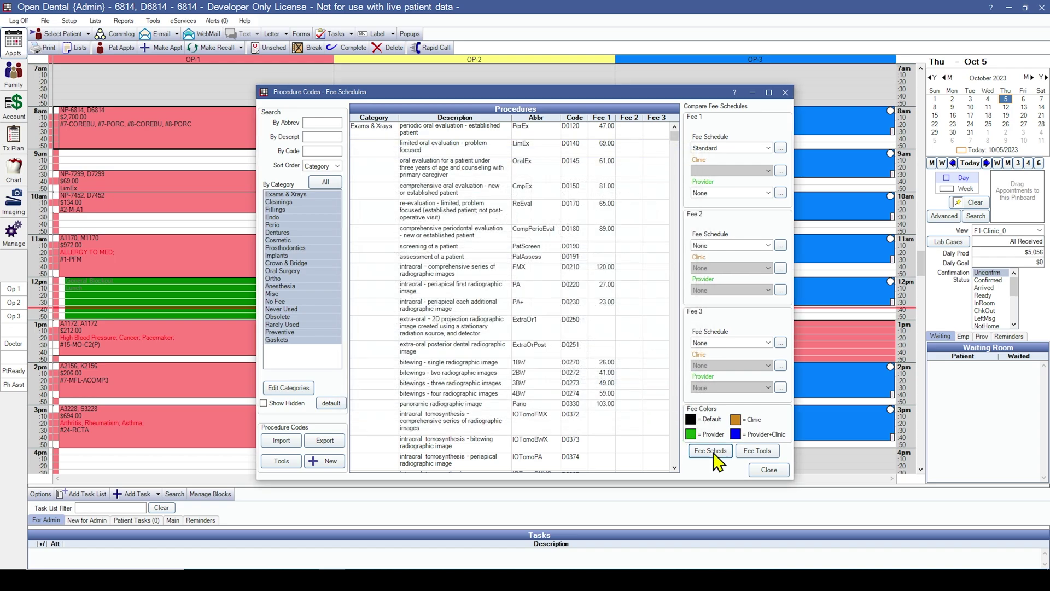
click(765, 473)
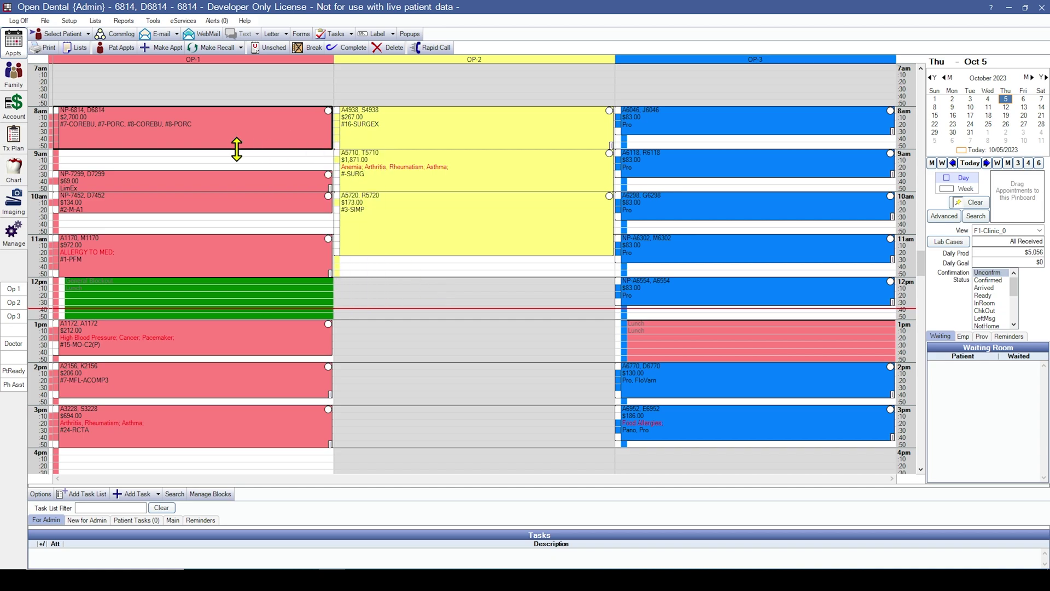
click(12, 138)
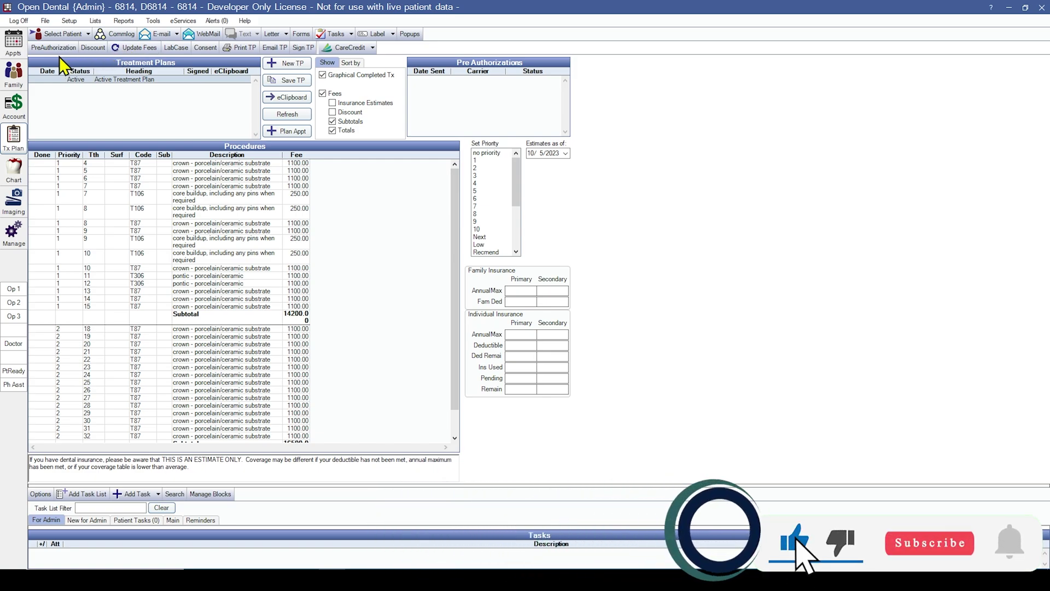
click(13, 43)
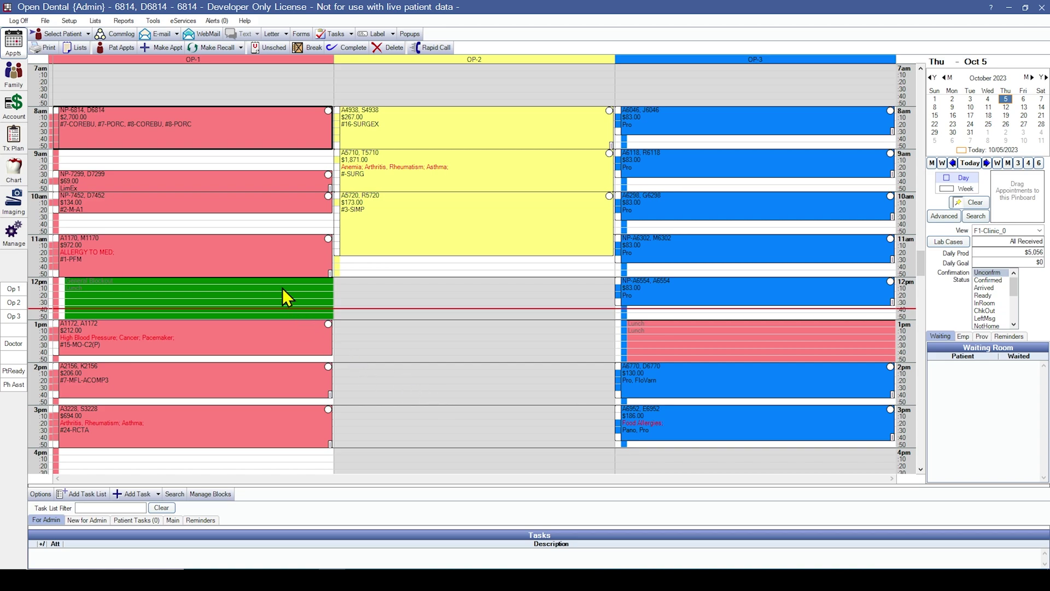
click(129, 23)
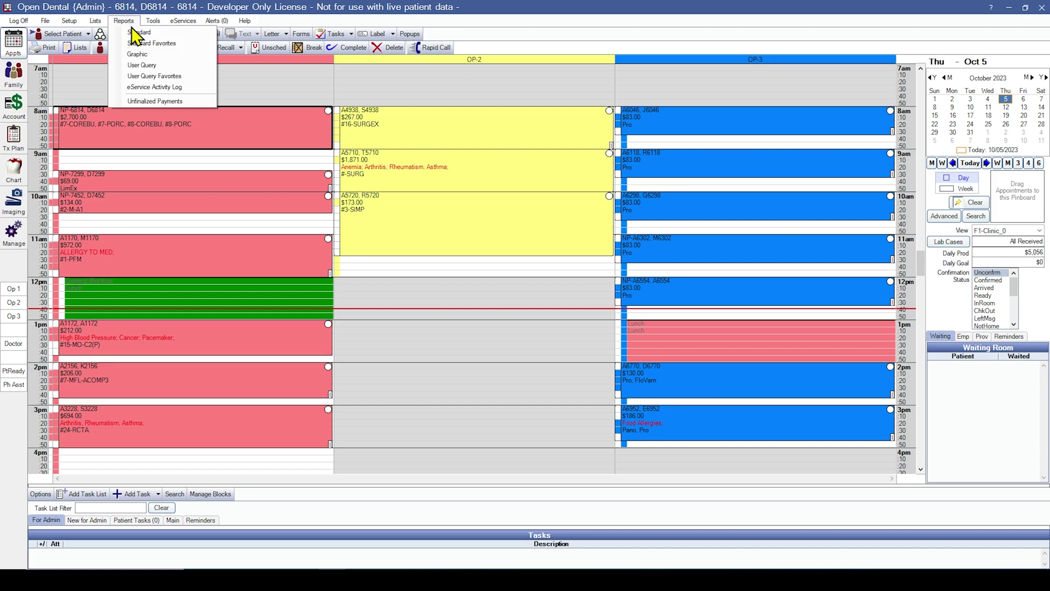
click(134, 31)
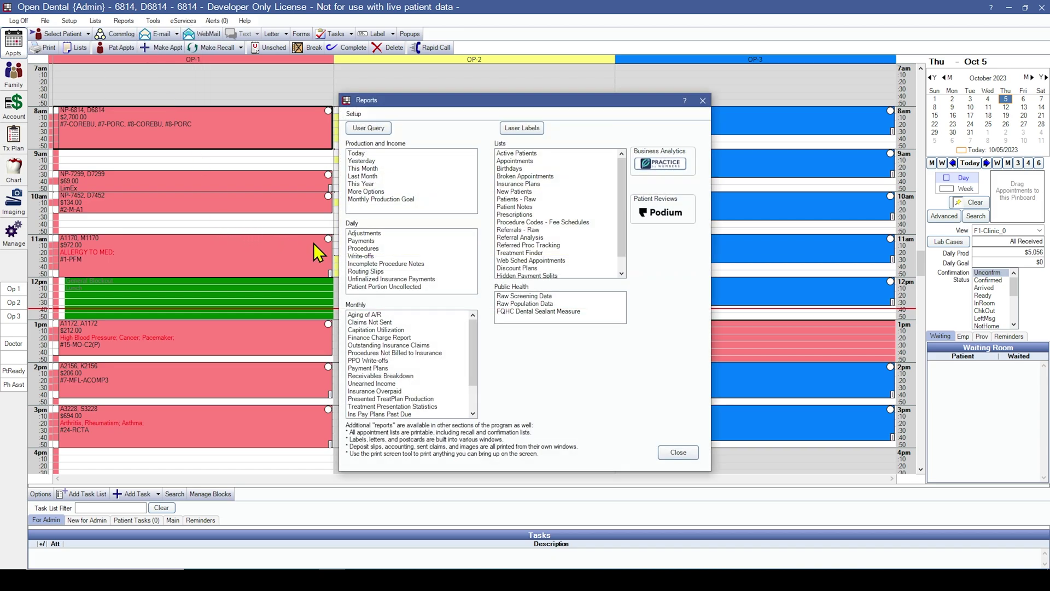
double_click(441, 345)
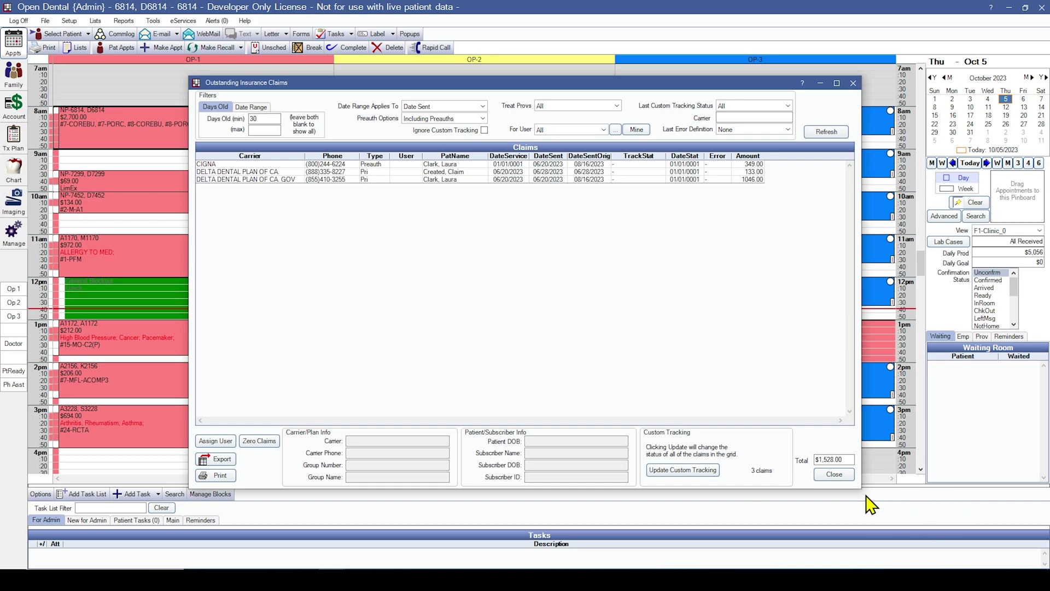
click(835, 475)
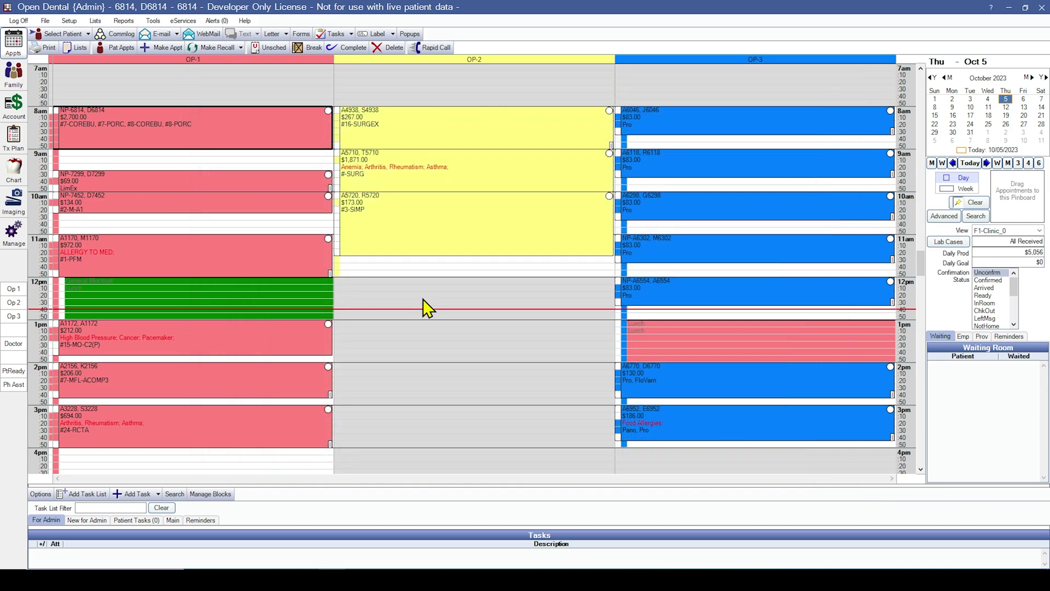
click(123, 22)
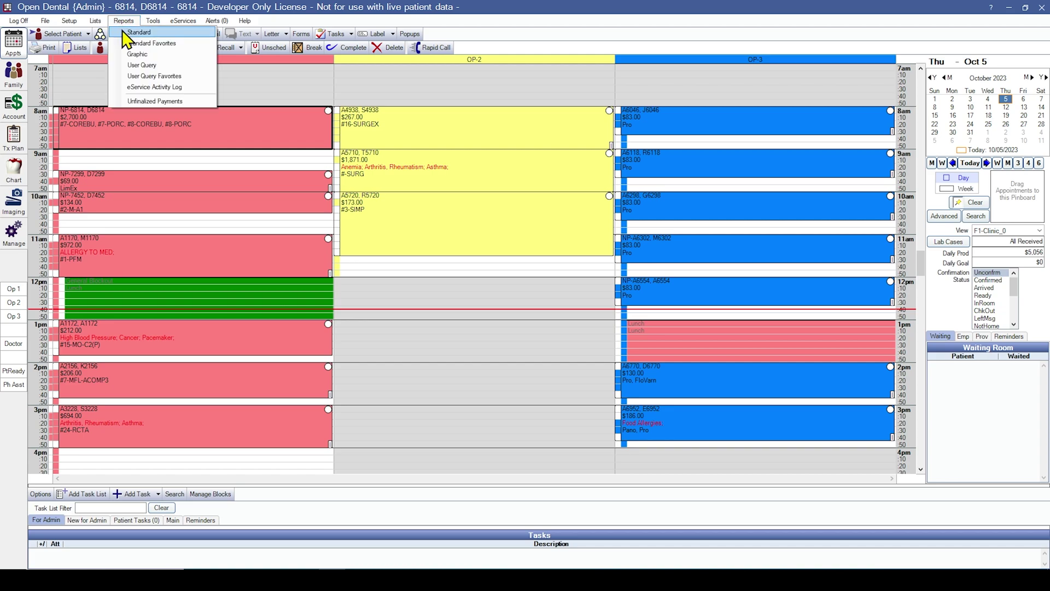
click(132, 33)
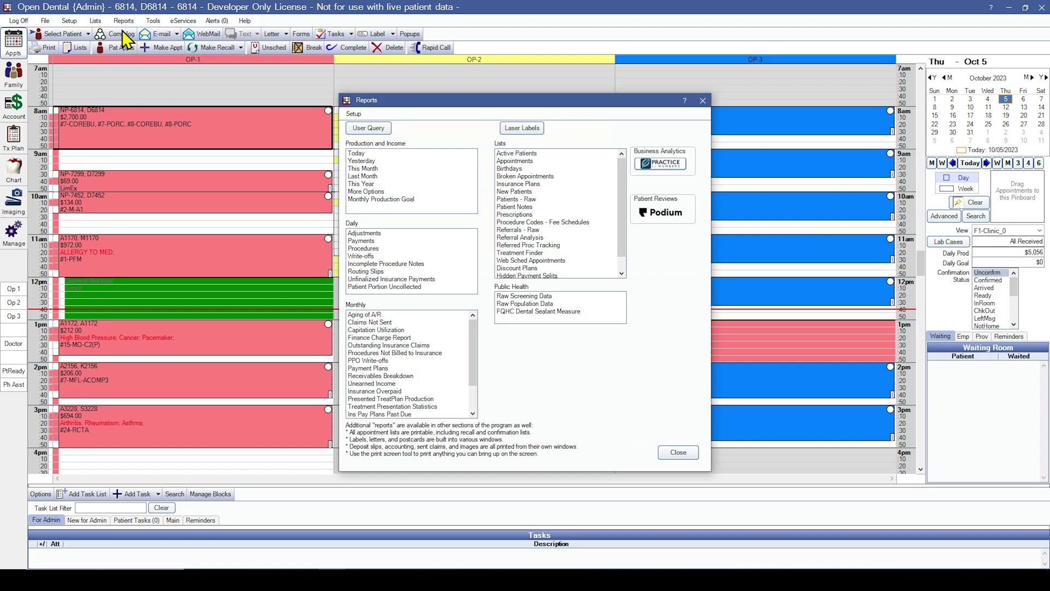
click(382, 353)
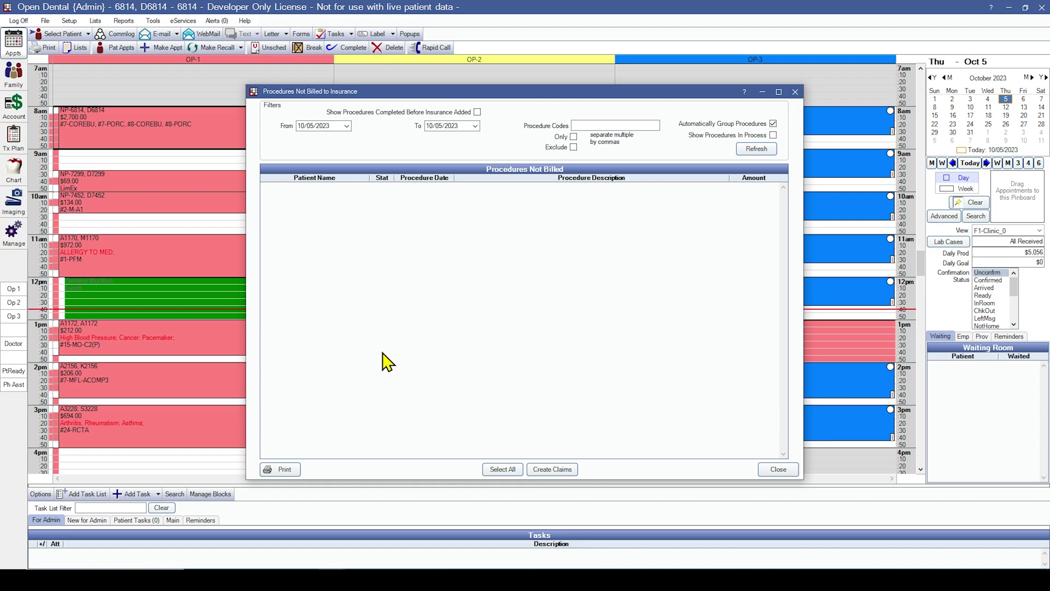
click(795, 92)
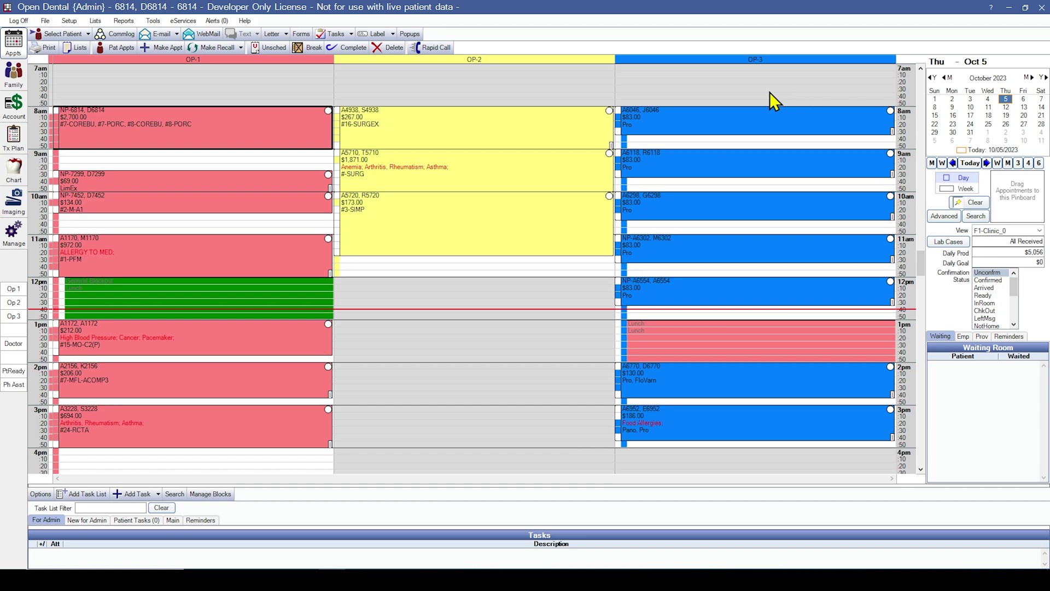
Open the 9:30 OP-1 patient's ledger and select both 09/03/2023 procedures.
click(159, 184)
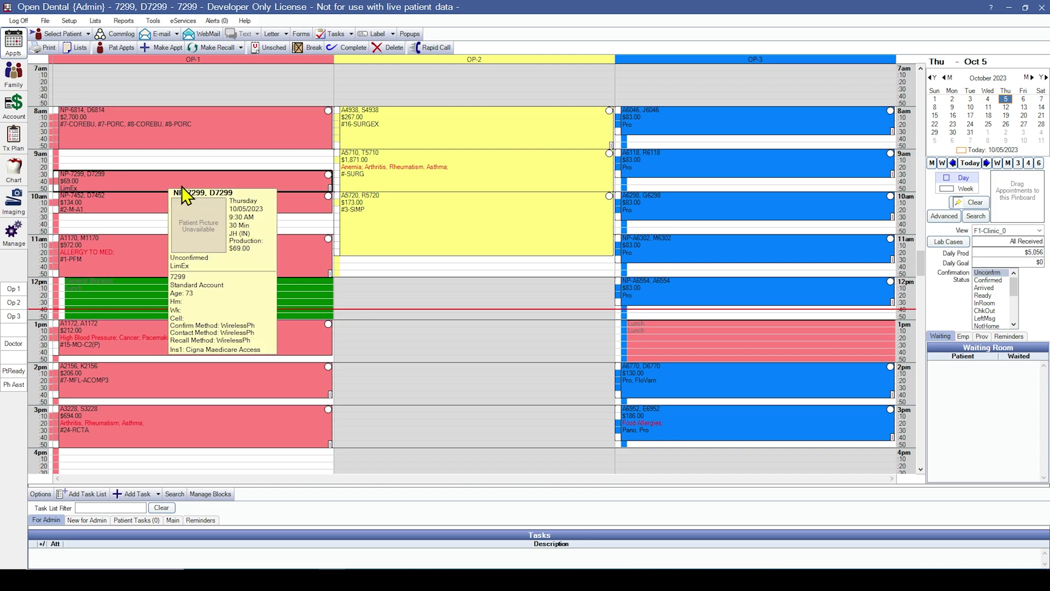
click(17, 106)
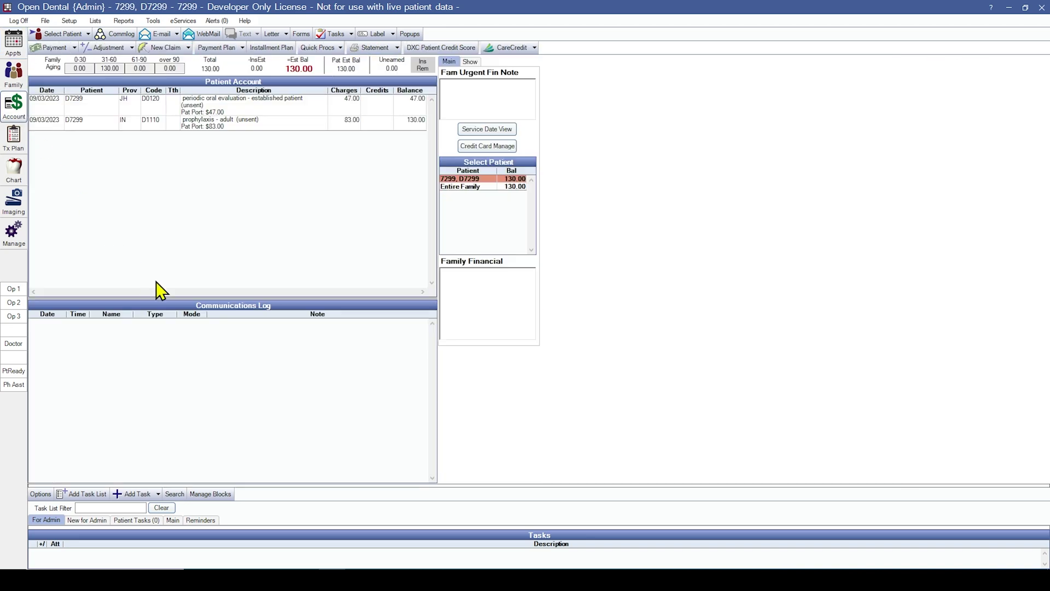
drag(216, 103, 223, 126)
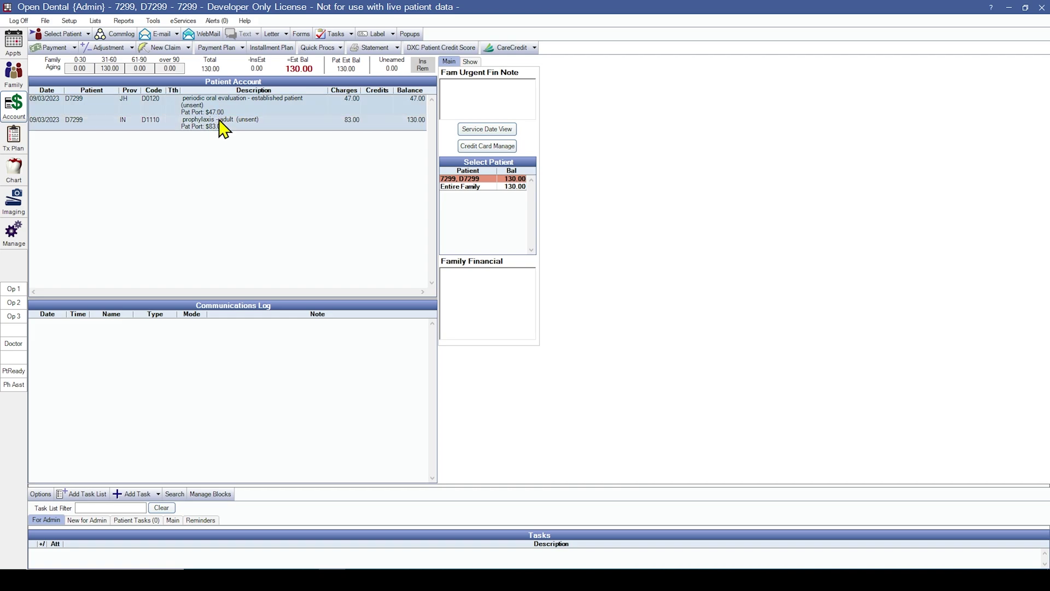
Create a primary claim for both procedures, status Probably Sent, with a 09/03/2023 sent date.
click(188, 48)
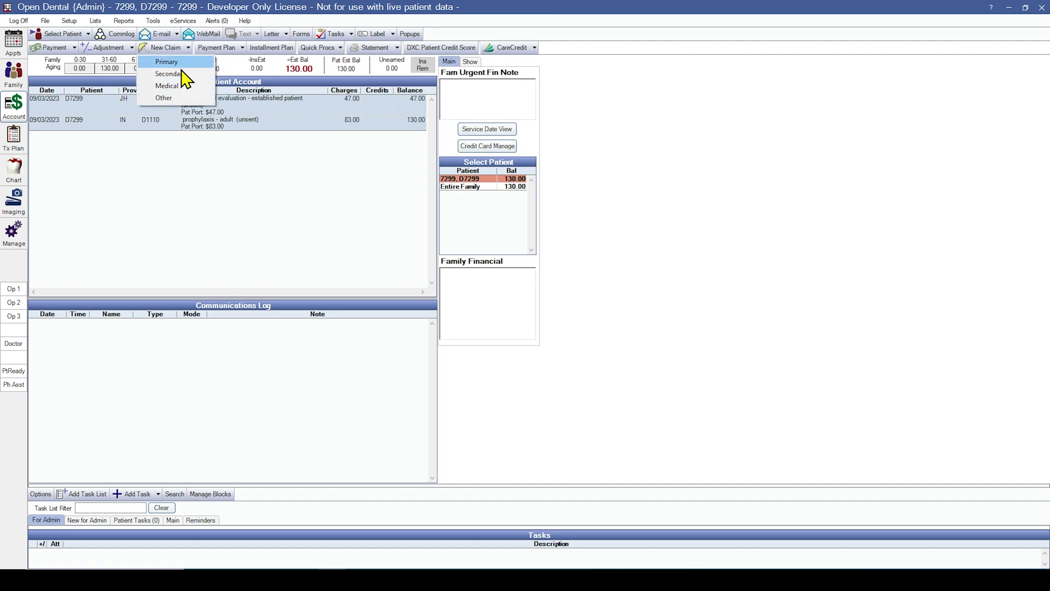
click(171, 60)
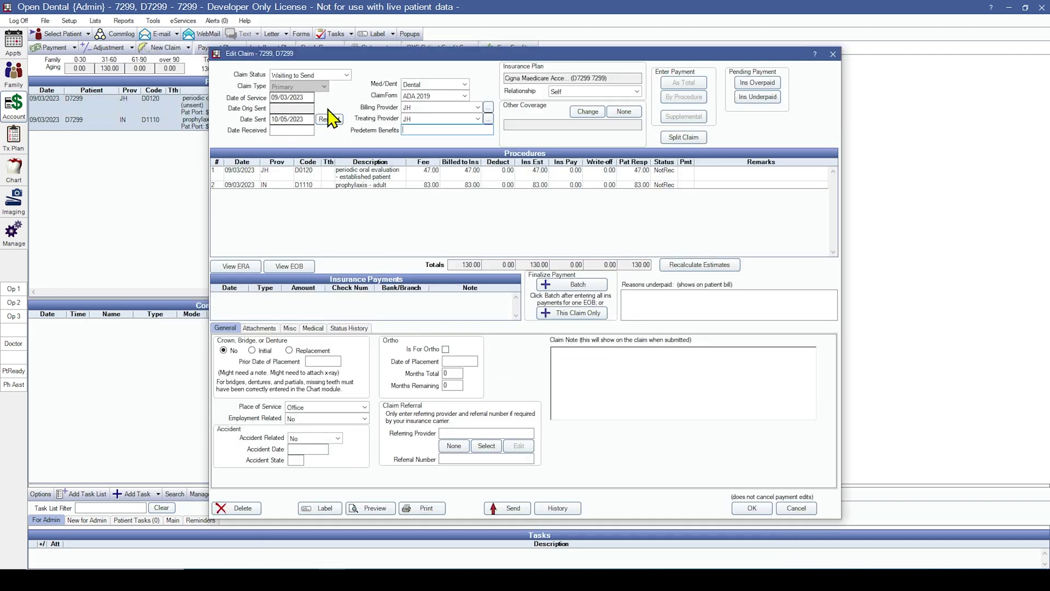
click(315, 74)
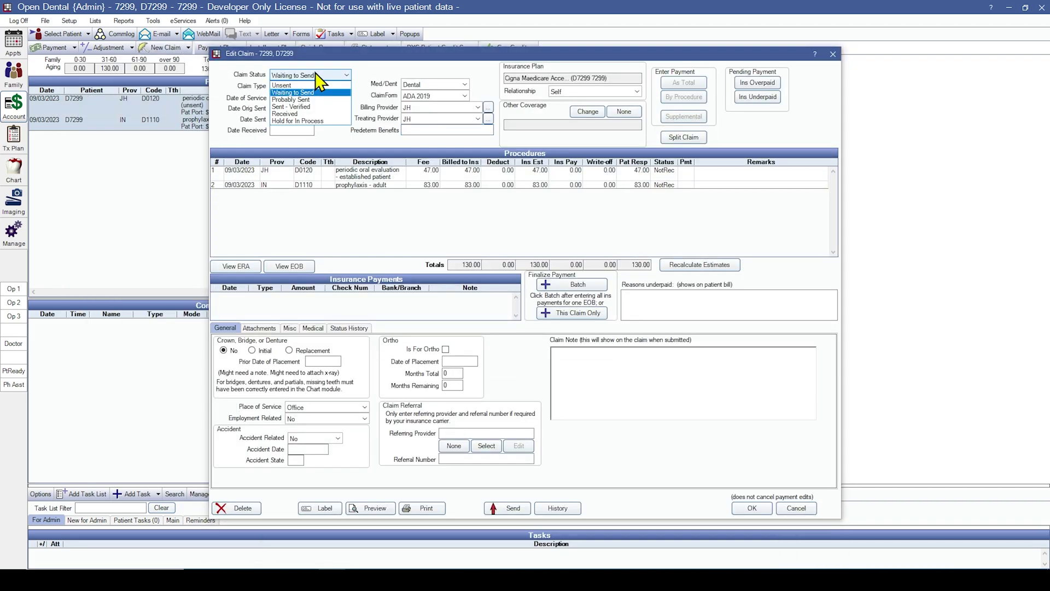
click(306, 100)
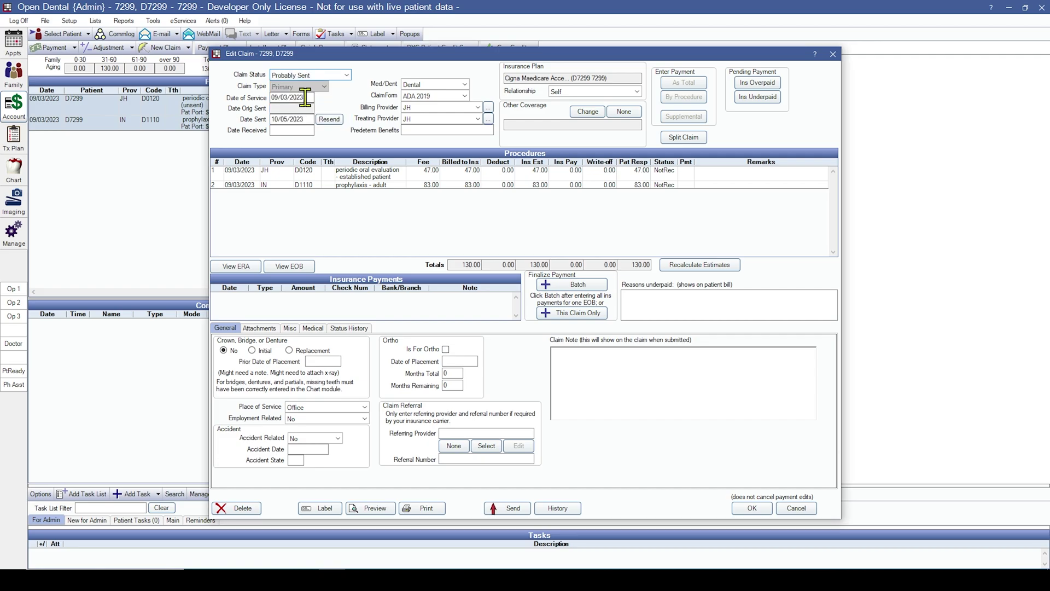
double_click(295, 119)
text(09/03/2023)
click(755, 513)
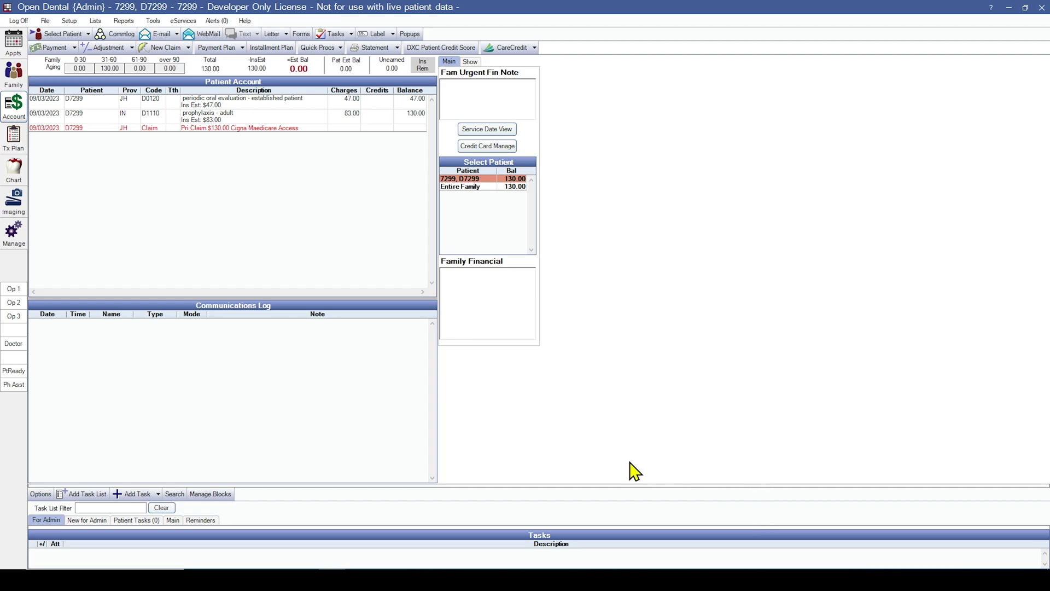
Return to the Oct 5 appointment schedule.
click(13, 42)
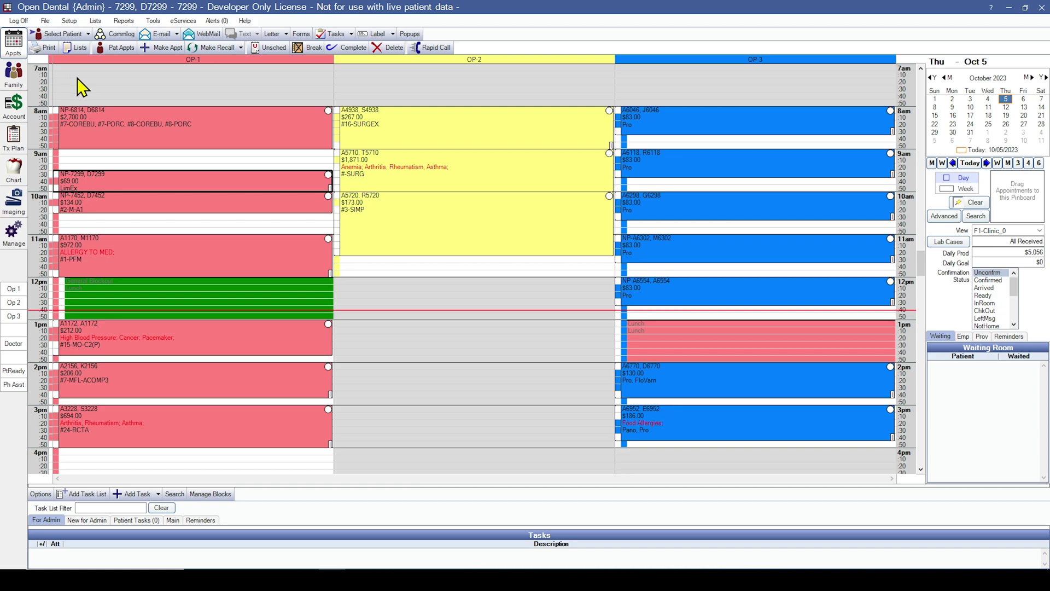
Open the 8am OP-1 patient's ledger and review the tooth 12 and tooth 14 D2393 composites.
click(106, 89)
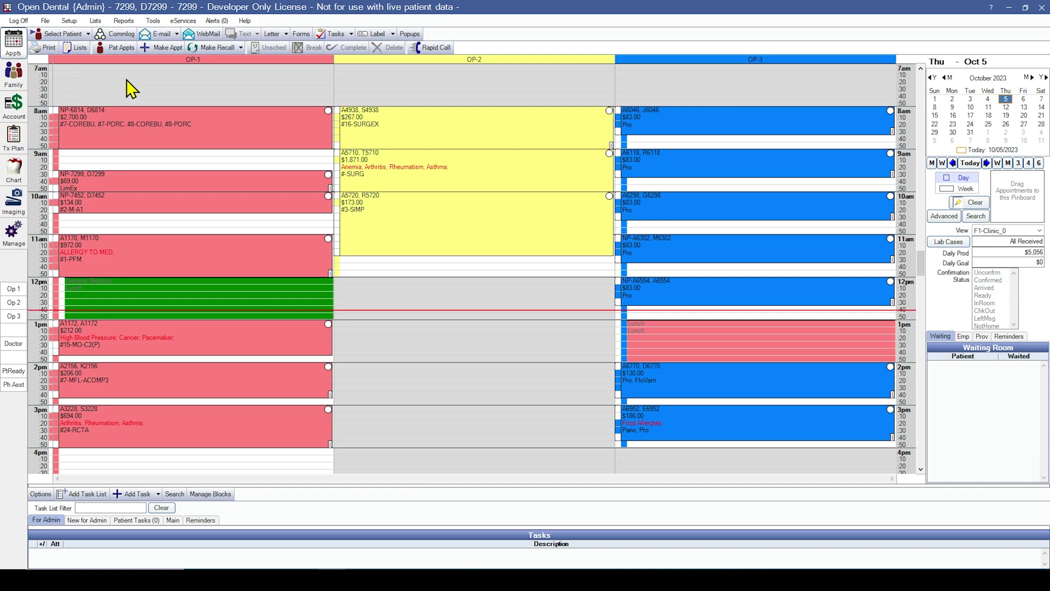
click(137, 127)
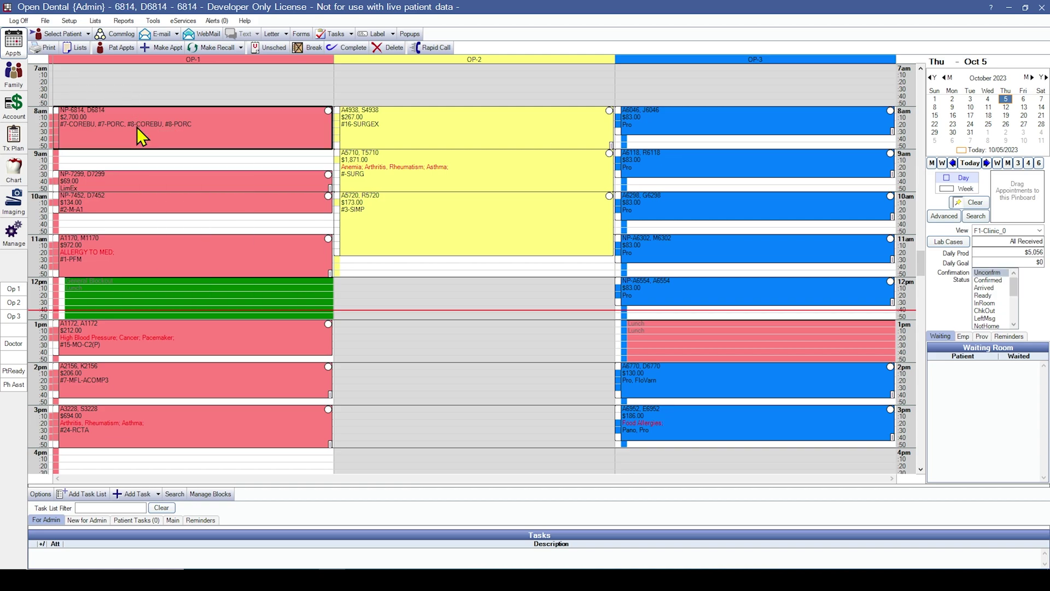
click(10, 109)
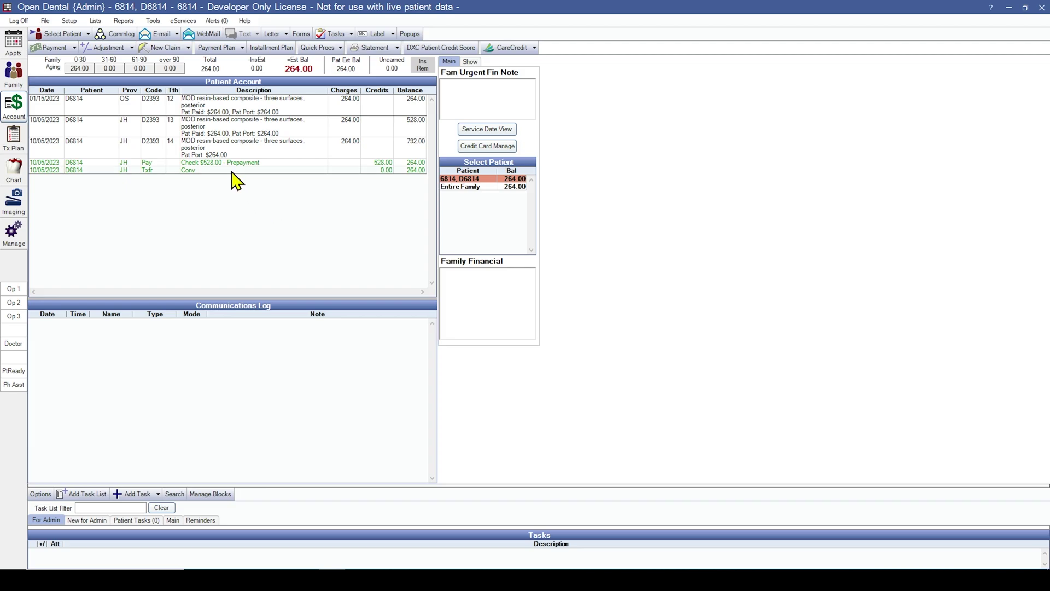
click(209, 114)
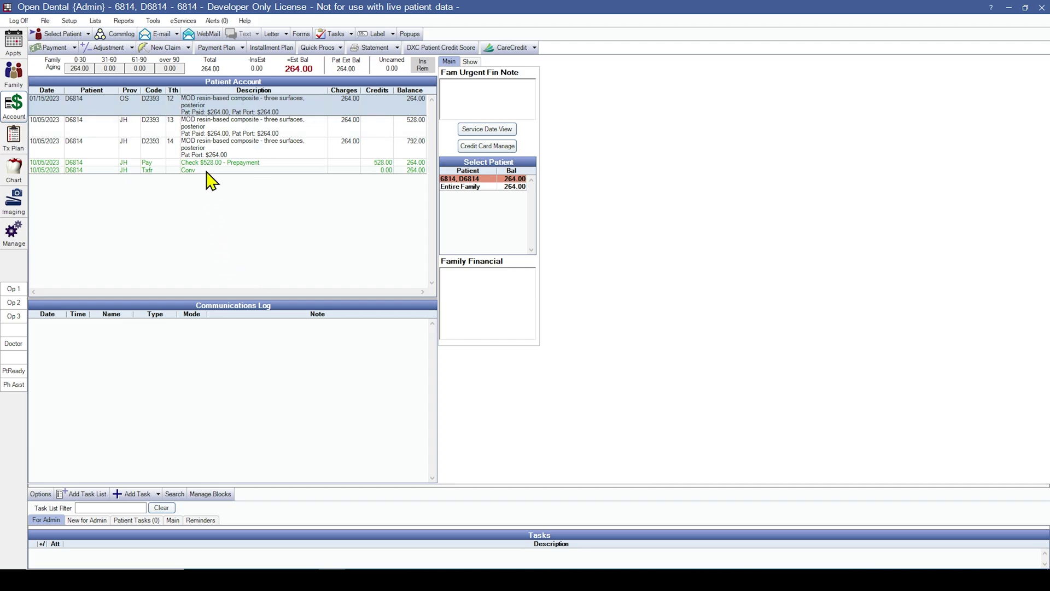
click(199, 149)
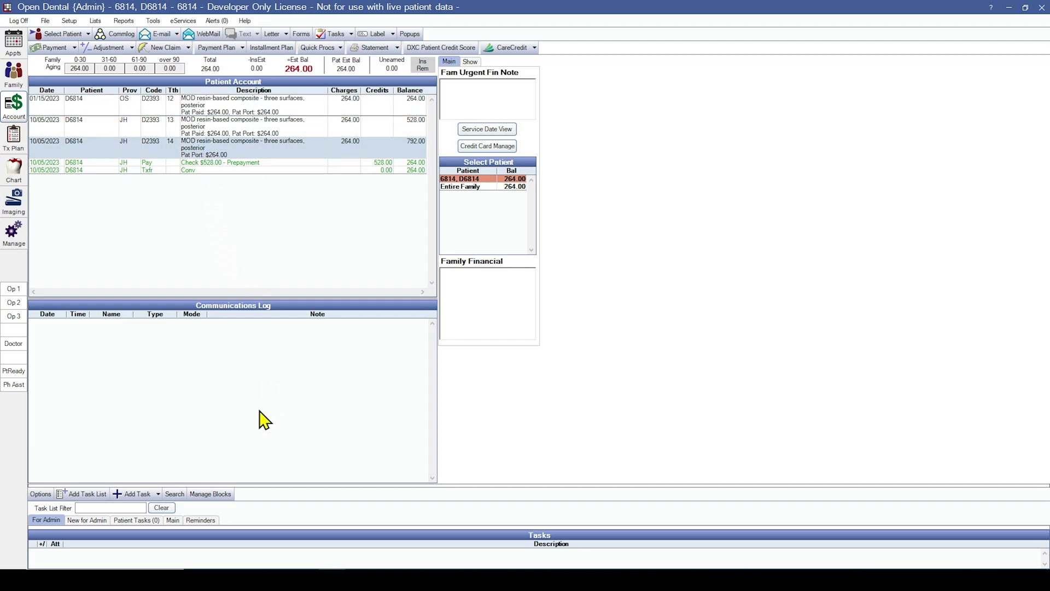
click(157, 111)
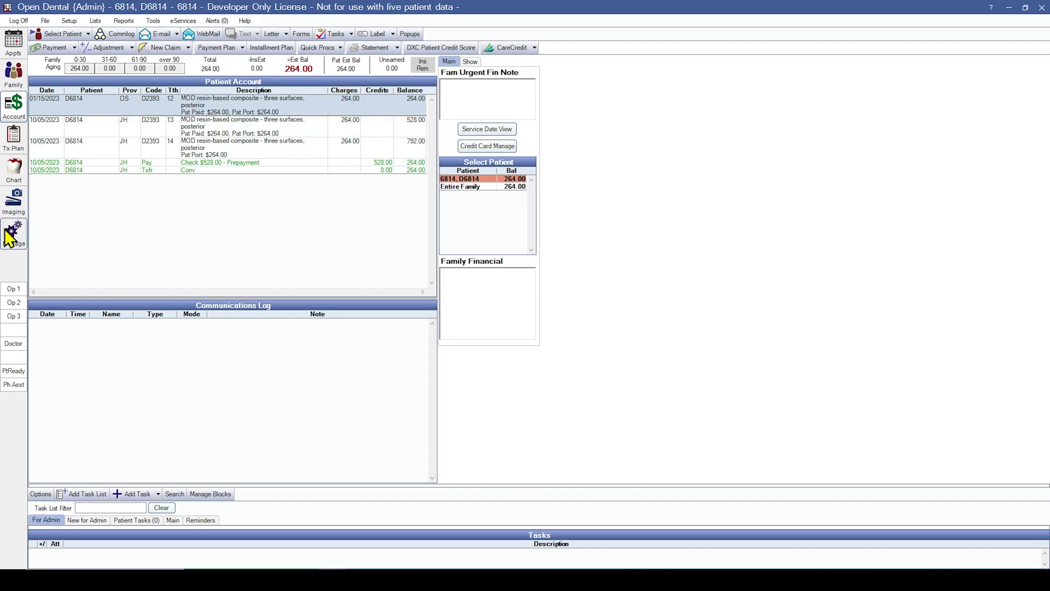
Start a 0.00 payment for the patient with payment type None (Income Transfer).
click(54, 49)
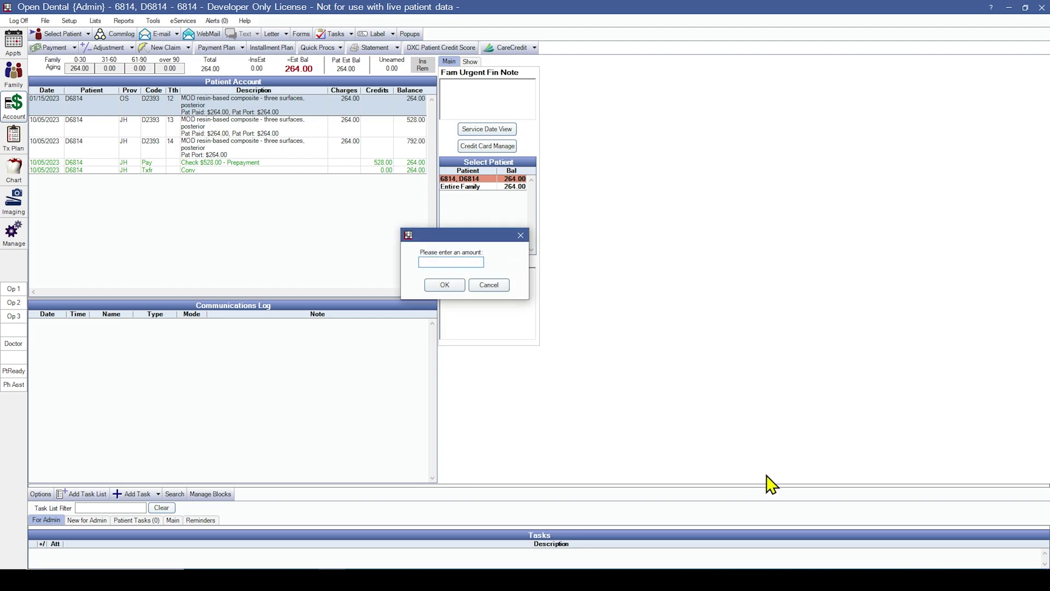
text(0)
click(454, 287)
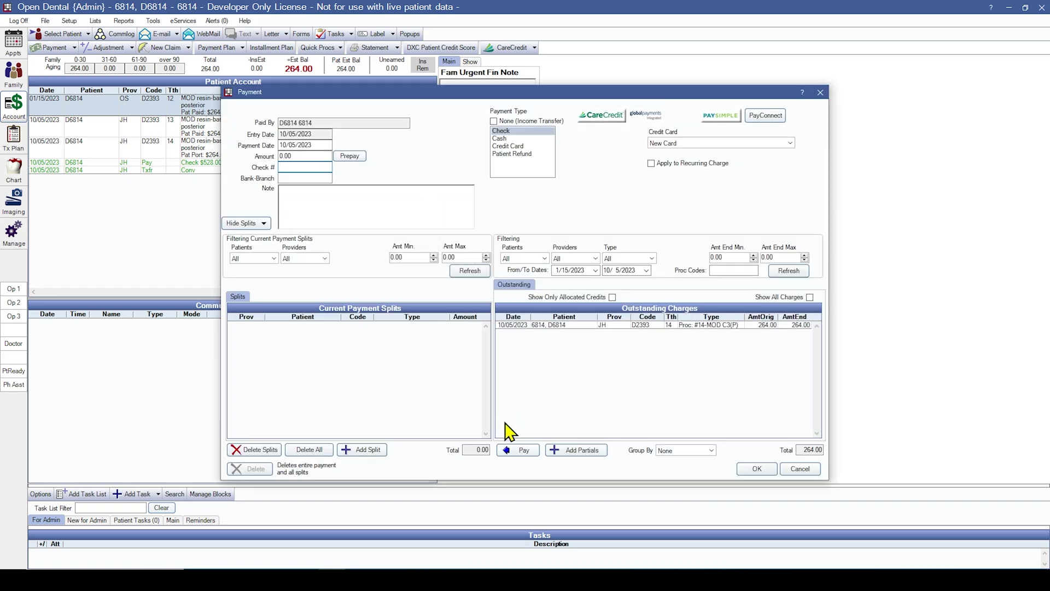
click(494, 121)
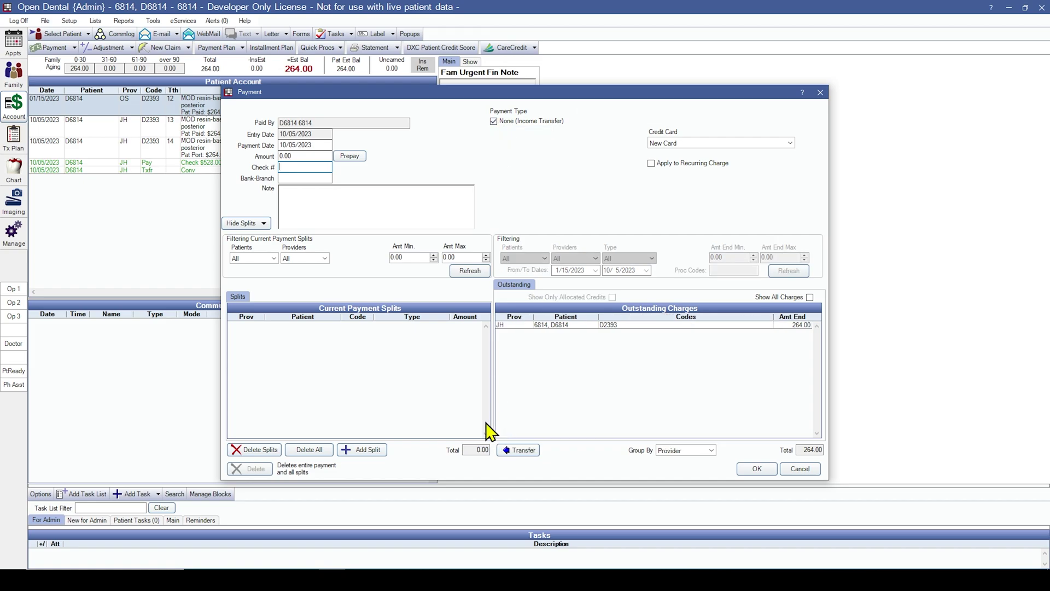
Add a -264.00 split attached to OS's 01/15/2023 tooth 12 D2393 procedure.
click(374, 455)
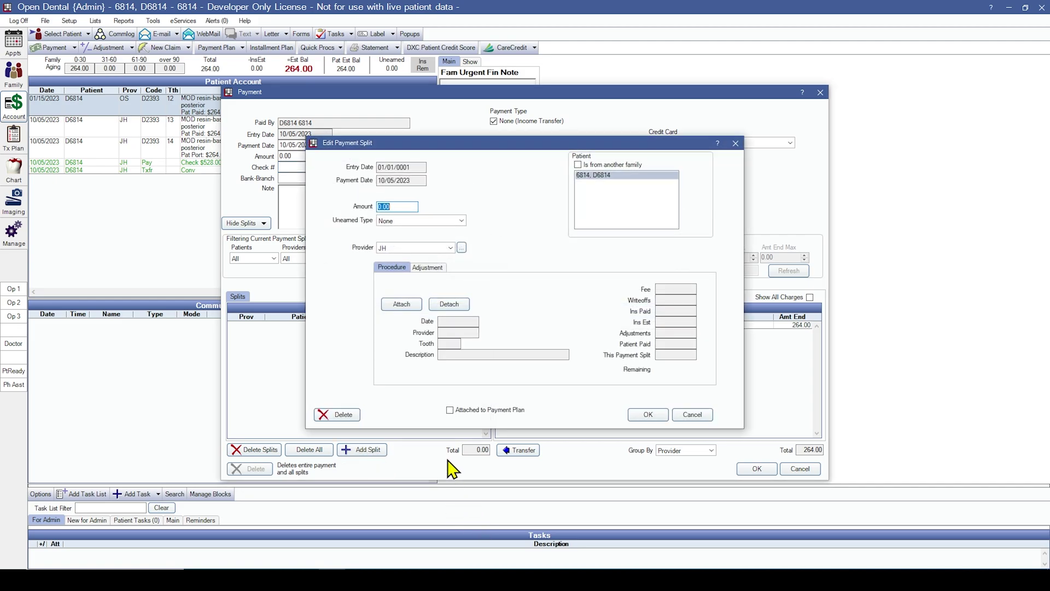
text(-264)
click(408, 309)
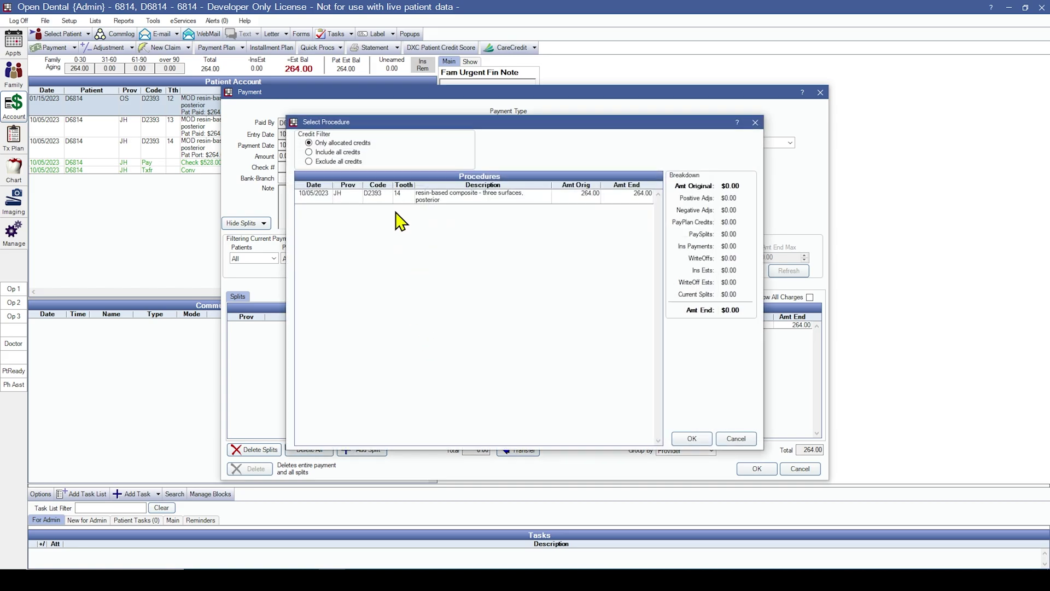
click(310, 163)
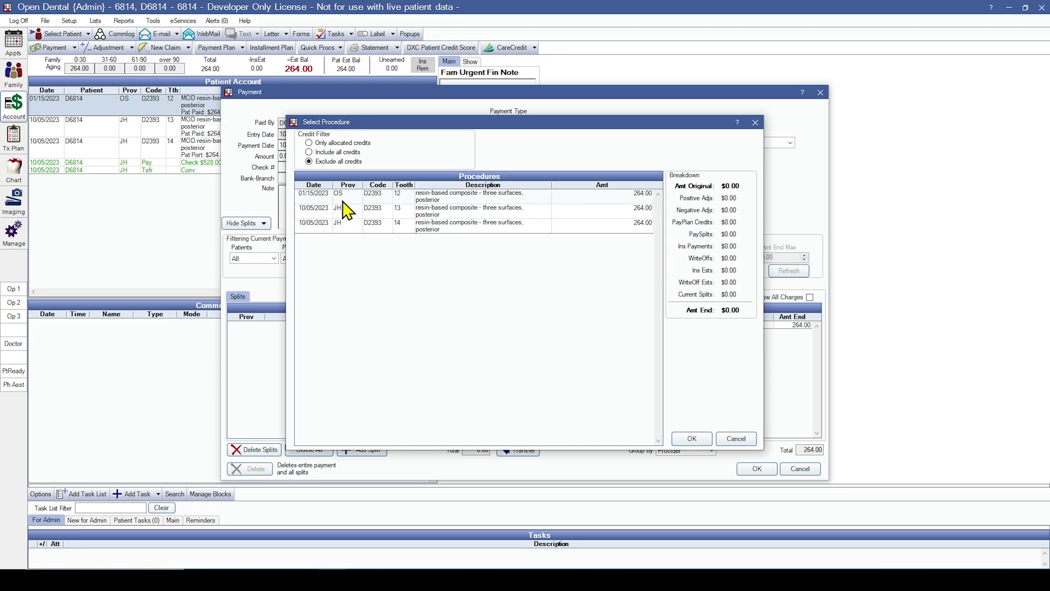
click(345, 198)
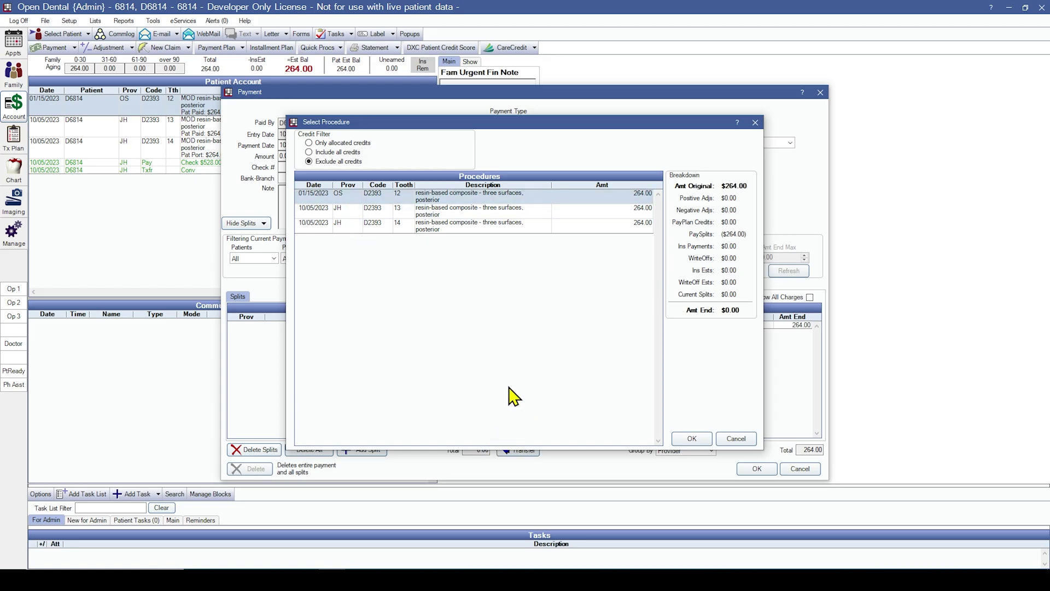
click(694, 439)
click(664, 411)
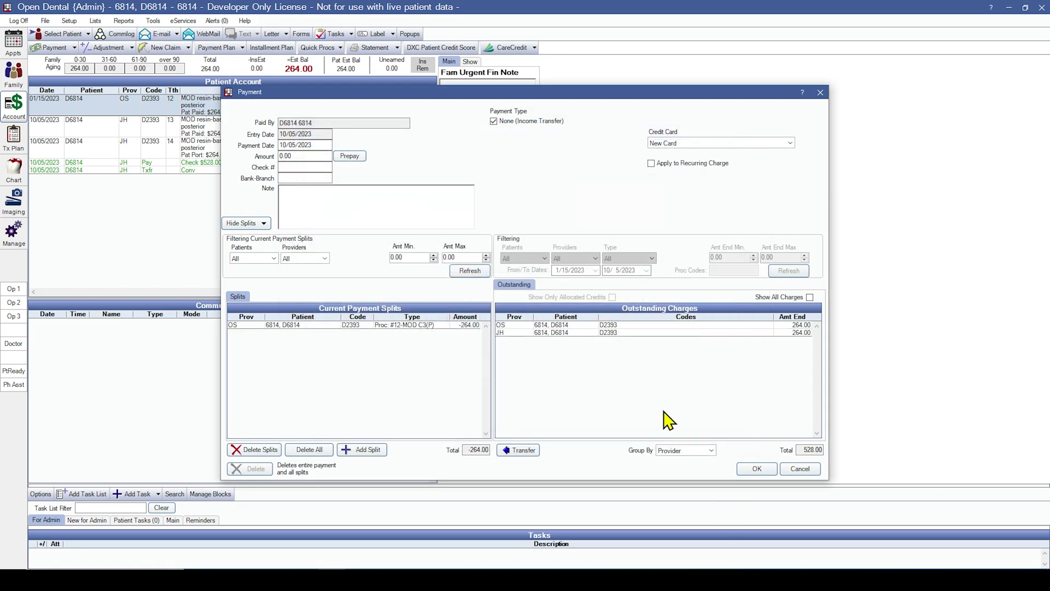
Add a 264.00 split attached to JH's 10/05/2023 tooth 14 D2393 procedure.
click(356, 453)
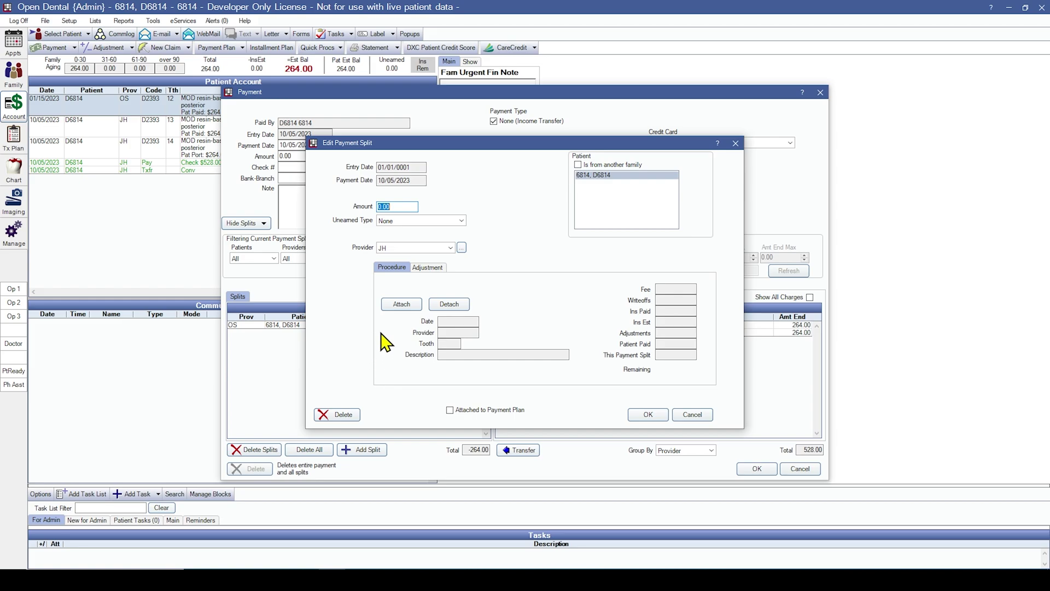
text(264)
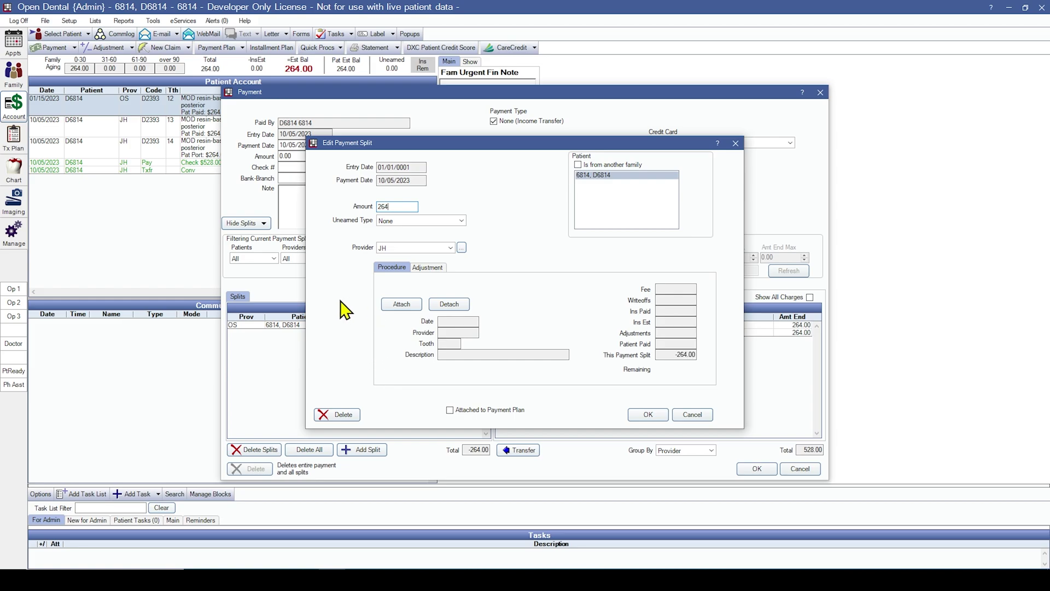
click(397, 309)
click(371, 216)
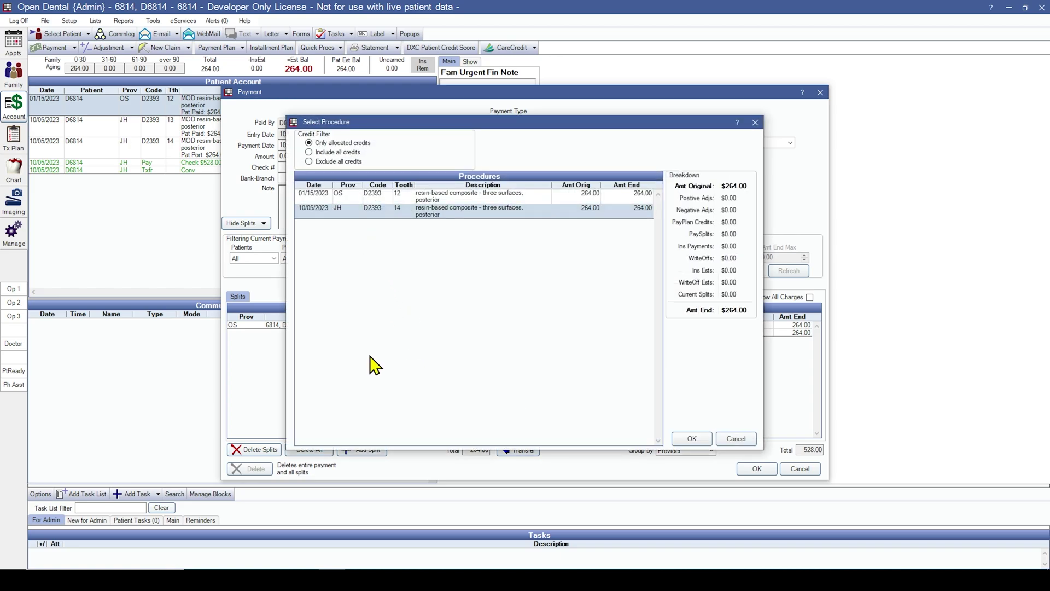
click(692, 440)
click(655, 418)
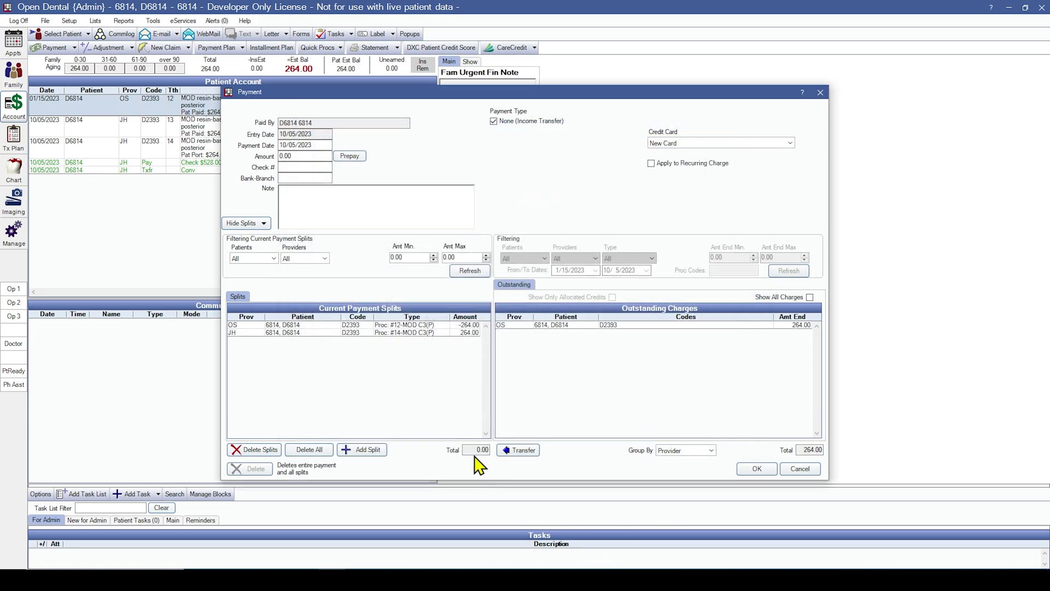
Set the payment date to 10/05/2023 and save the transfer, accepting the transfer-away warning.
click(476, 450)
click(290, 156)
drag(320, 145, 278, 146)
text(10/05/2023)
click(758, 471)
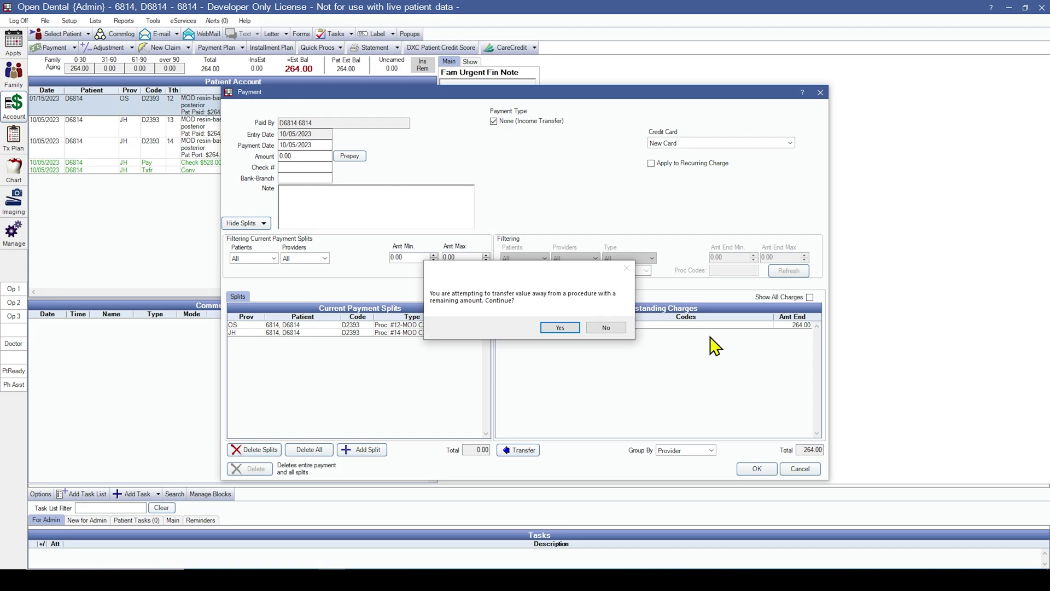
click(558, 328)
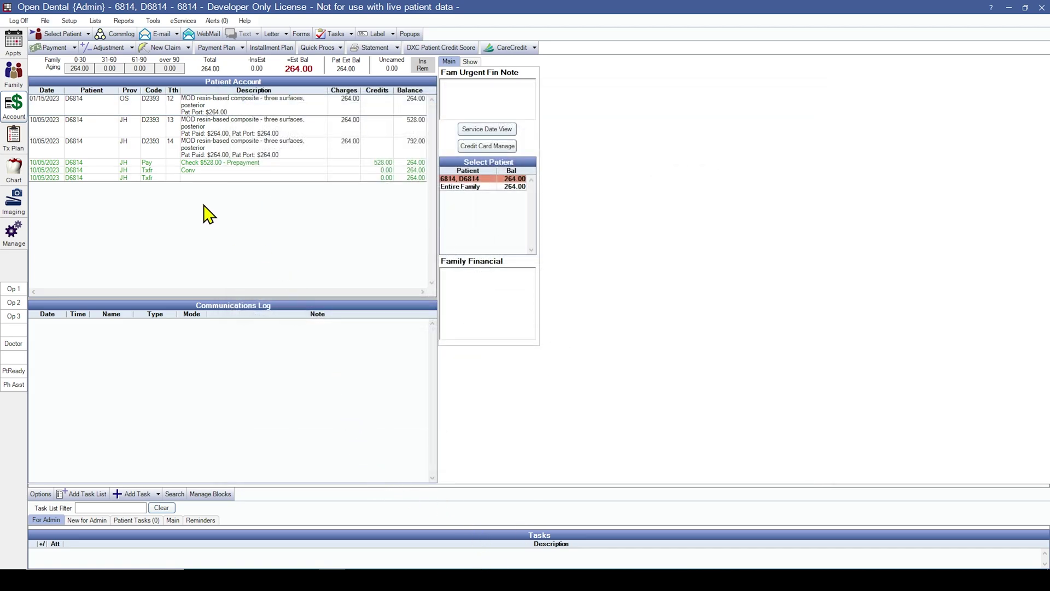
click(197, 178)
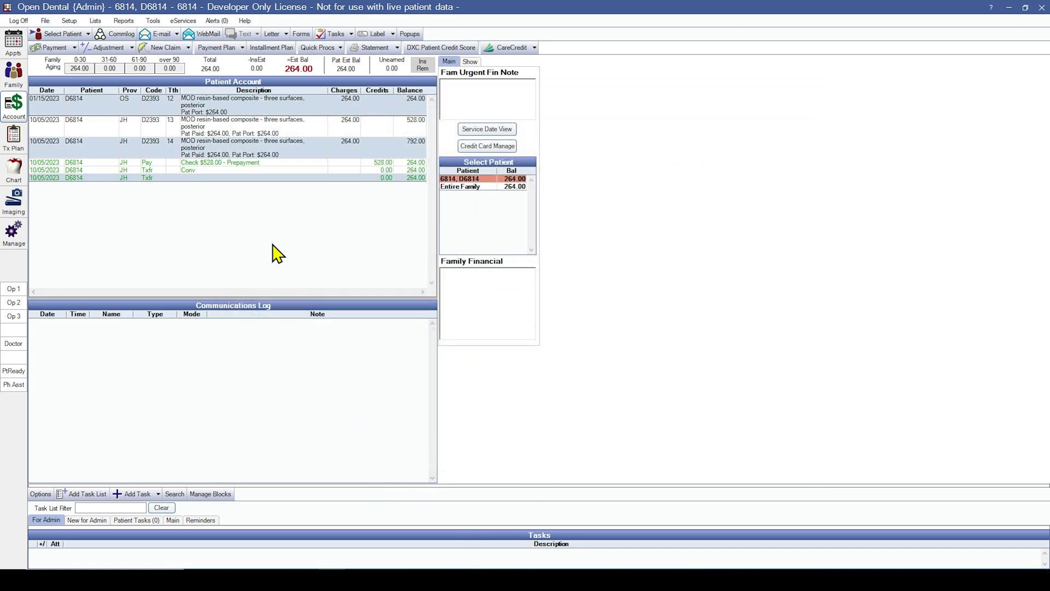